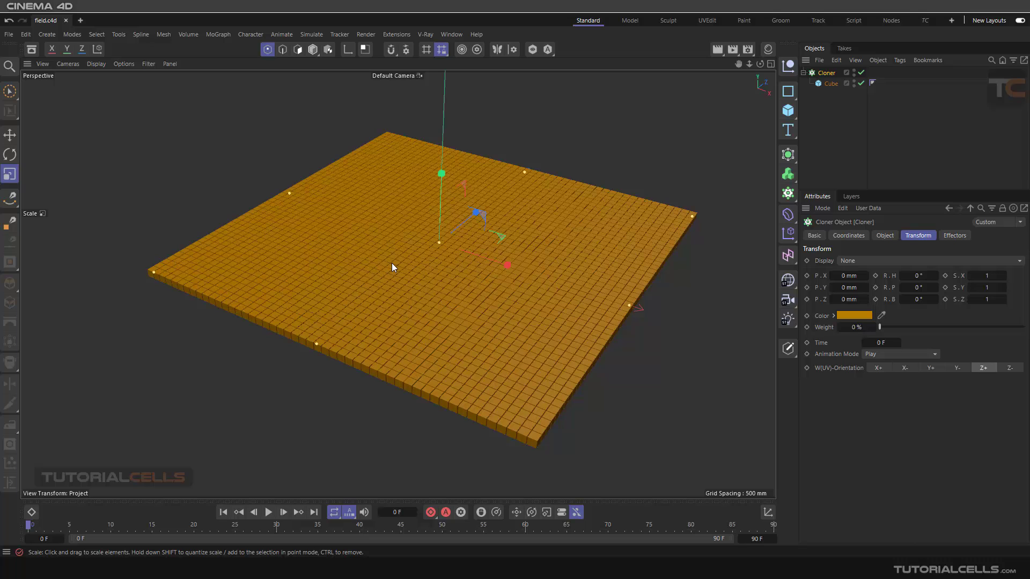
pyautogui.keyDown('alt'); pyautogui.moveTo(401, 269); pyautogui.dragTo(430, 315); pyautogui.keyUp('alt')
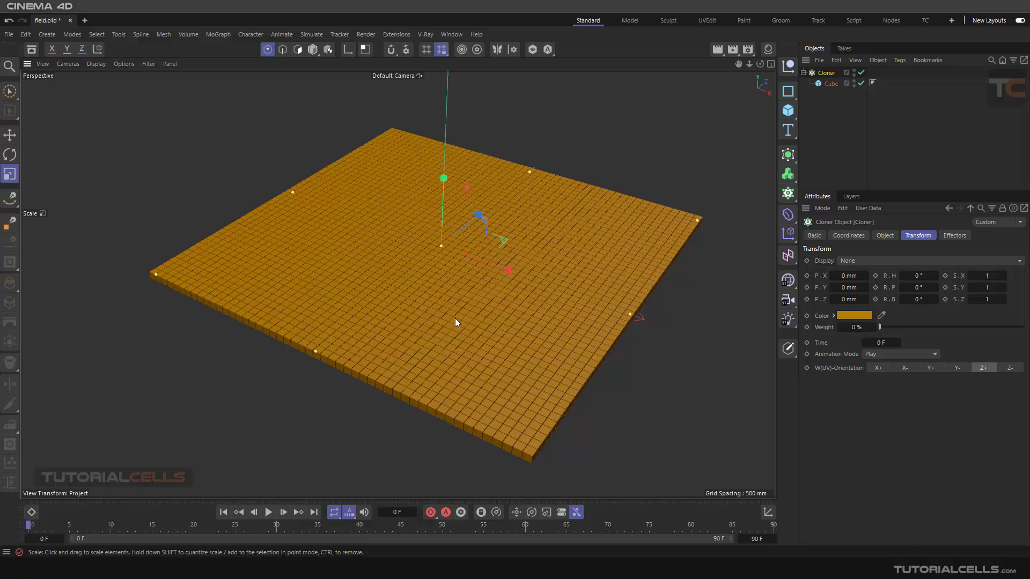
pyautogui.click(787, 258)
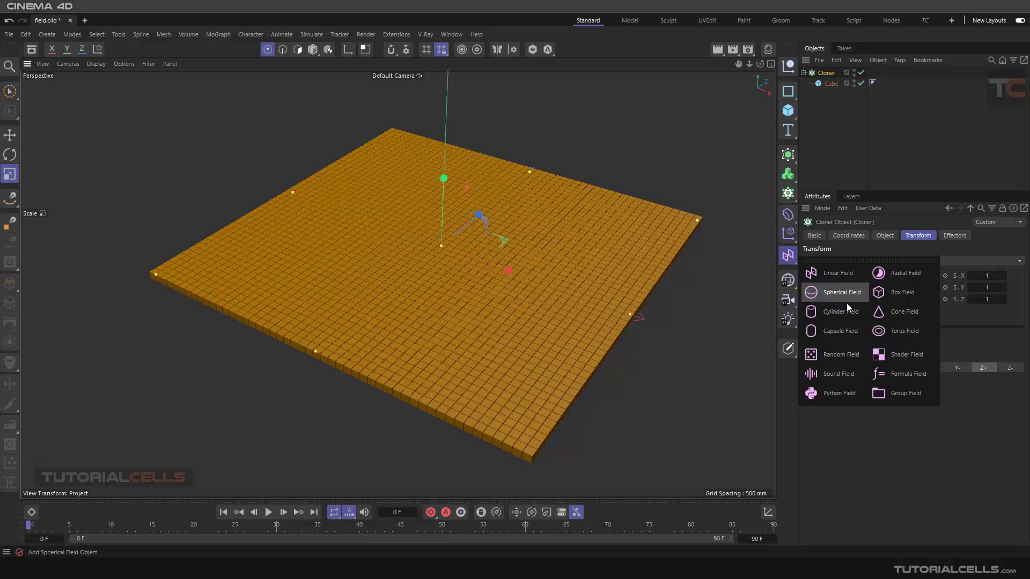
pyautogui.click(734, 318)
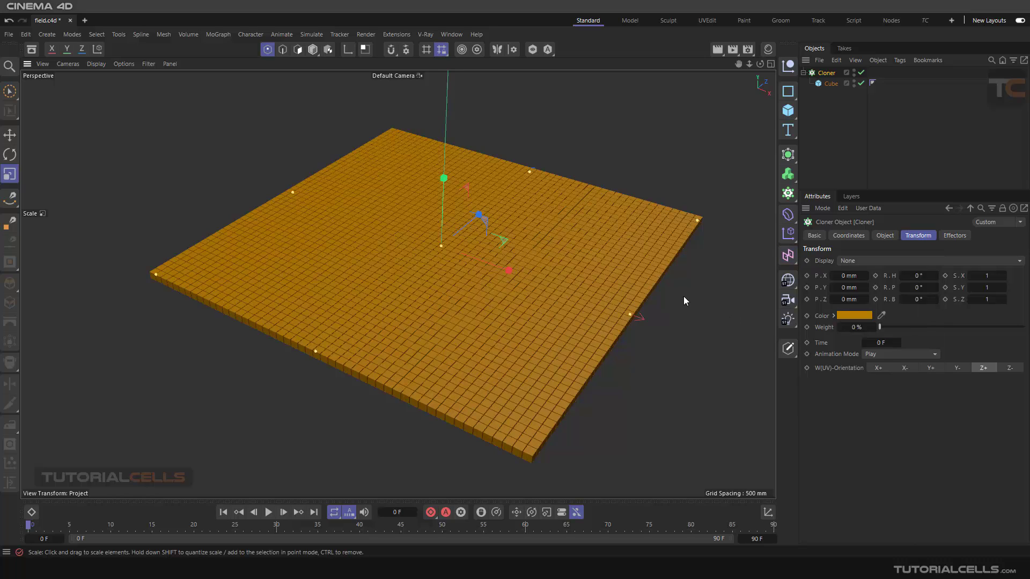
pyautogui.click(786, 260)
# - Add a Plain effector to the cloner
pyautogui.click(213, 35)
pyautogui.moveTo(218, 55)
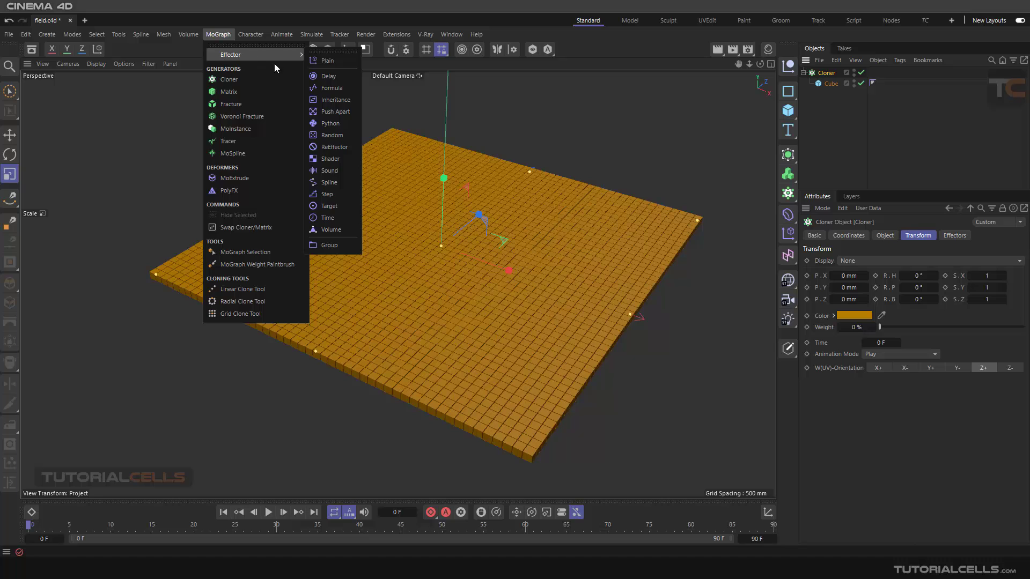
pyautogui.click(316, 63)
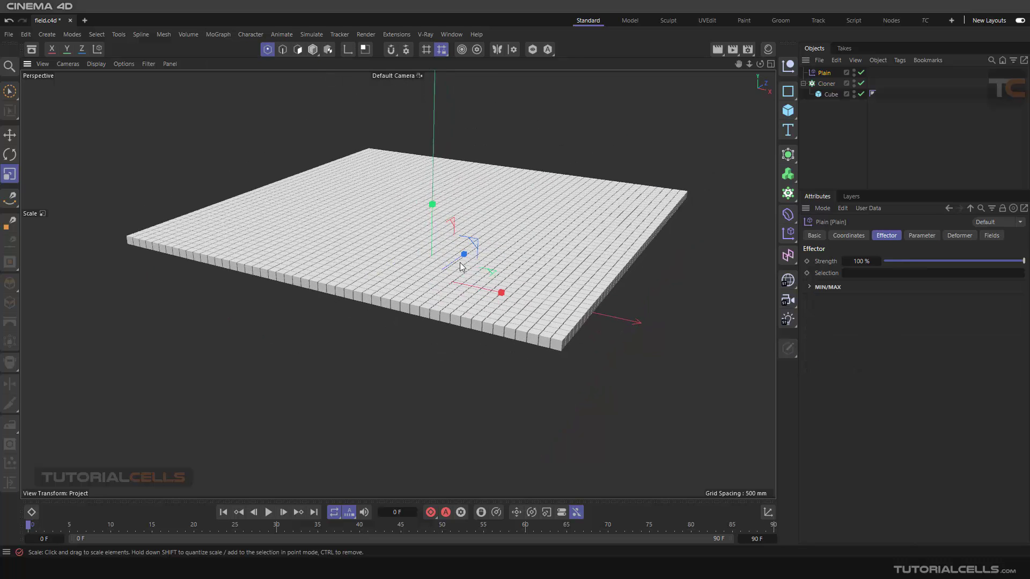
pyautogui.scroll(-2, 435, 345)
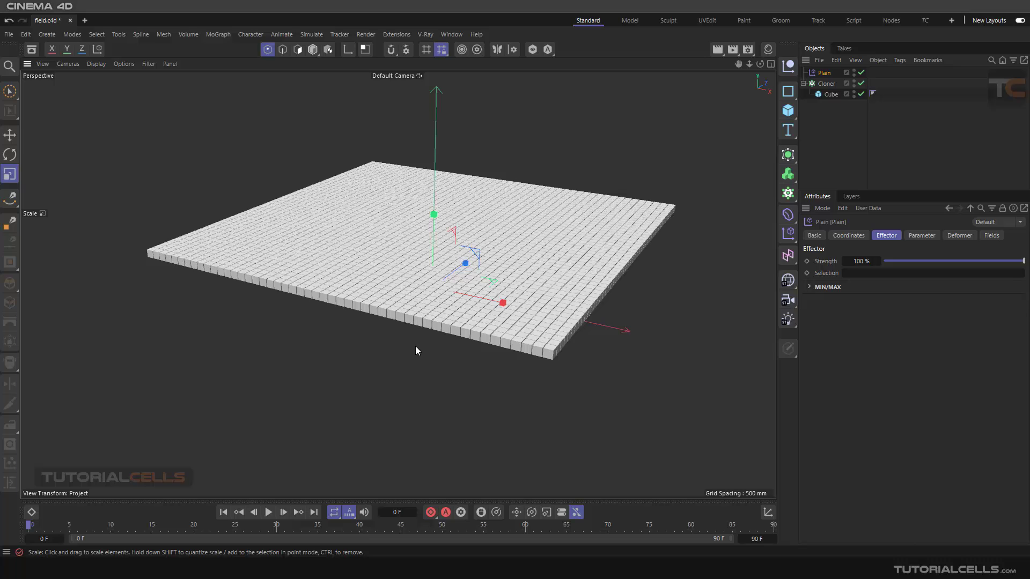
# - Add a Linear Field to the Plain effector's fields and clear the selection
pyautogui.click(912, 236)
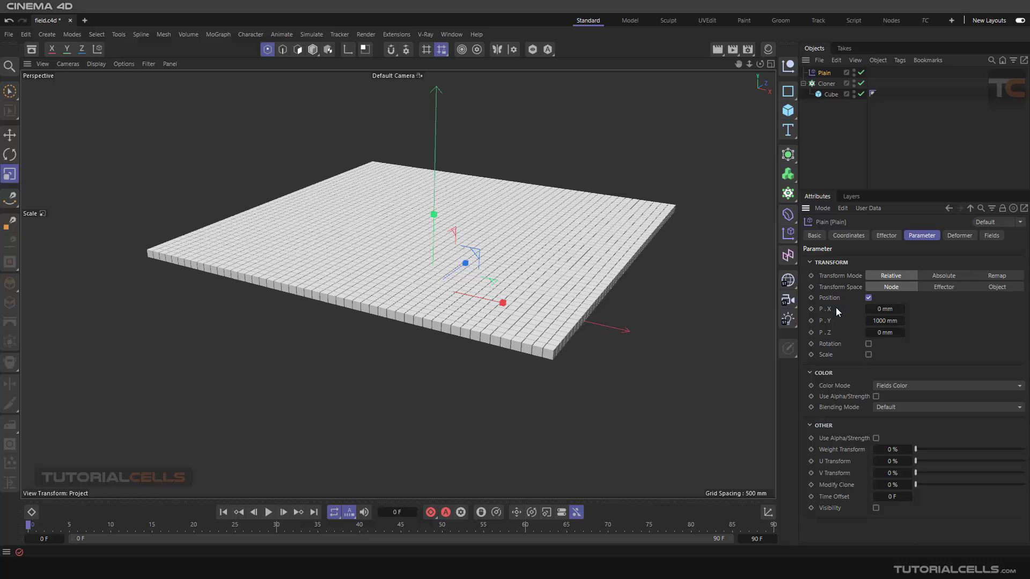
pyautogui.click(992, 237)
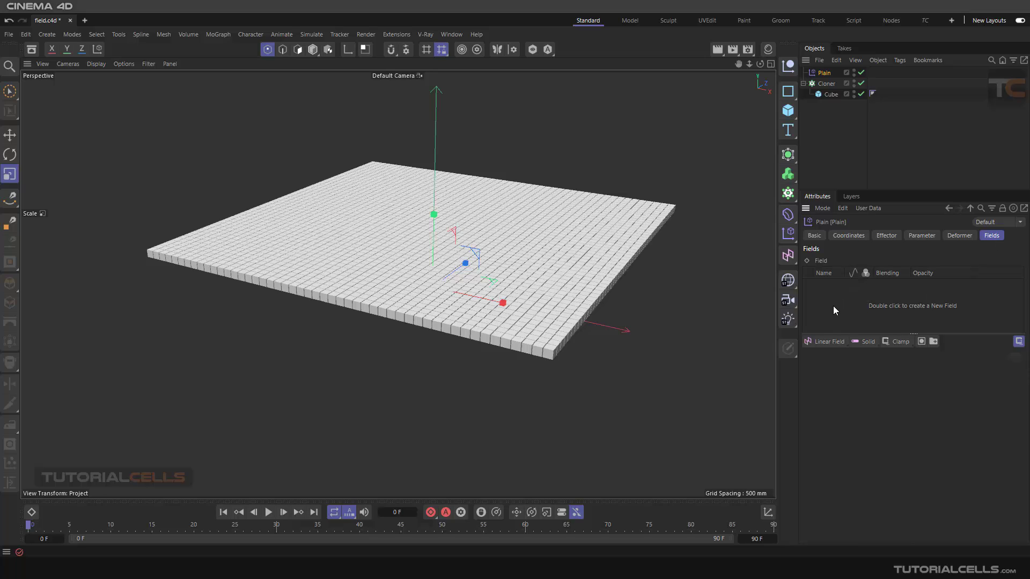
pyautogui.click(827, 340)
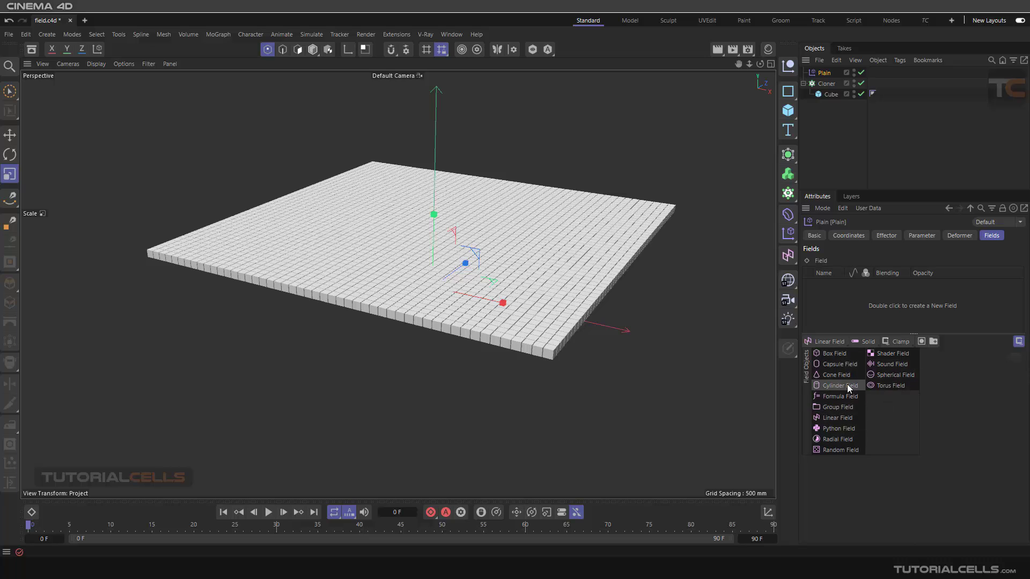
pyautogui.click(843, 417)
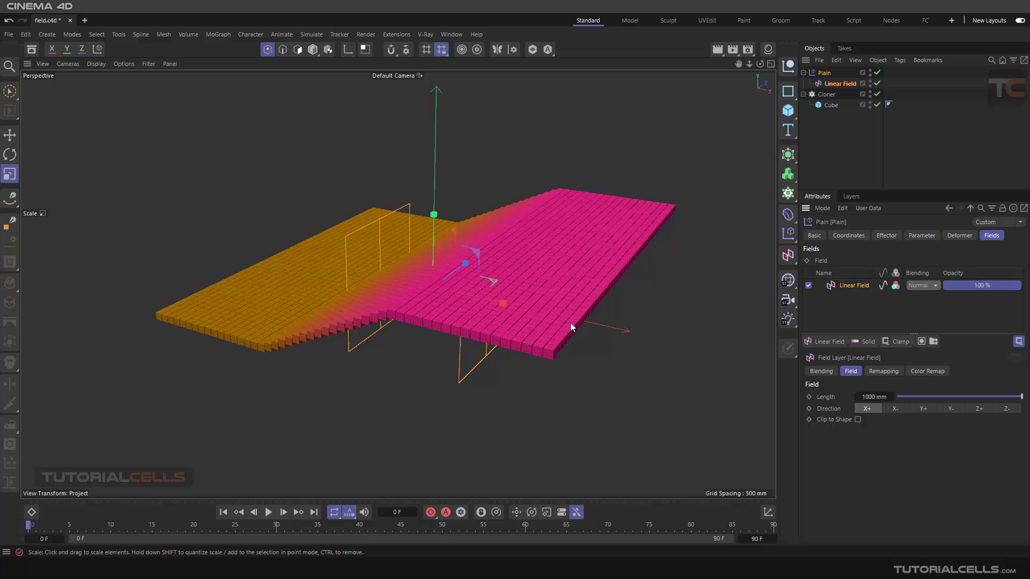
pyautogui.scroll(-3, 382, 290)
pyautogui.moveTo(345, 285)
pyautogui.keyDown('alt'); pyautogui.mouseDown()
pyautogui.moveTo(487, 291)
pyautogui.moveTo(475, 268)
pyautogui.moveTo(436, 298)
pyautogui.moveTo(491, 267)
pyautogui.moveTo(392, 267)
pyautogui.moveTo(349, 254)
pyautogui.moveTo(344, 242)
pyautogui.moveTo(447, 297)
pyautogui.moveTo(535, 291)
pyautogui.mouseUp(); pyautogui.keyUp('alt')
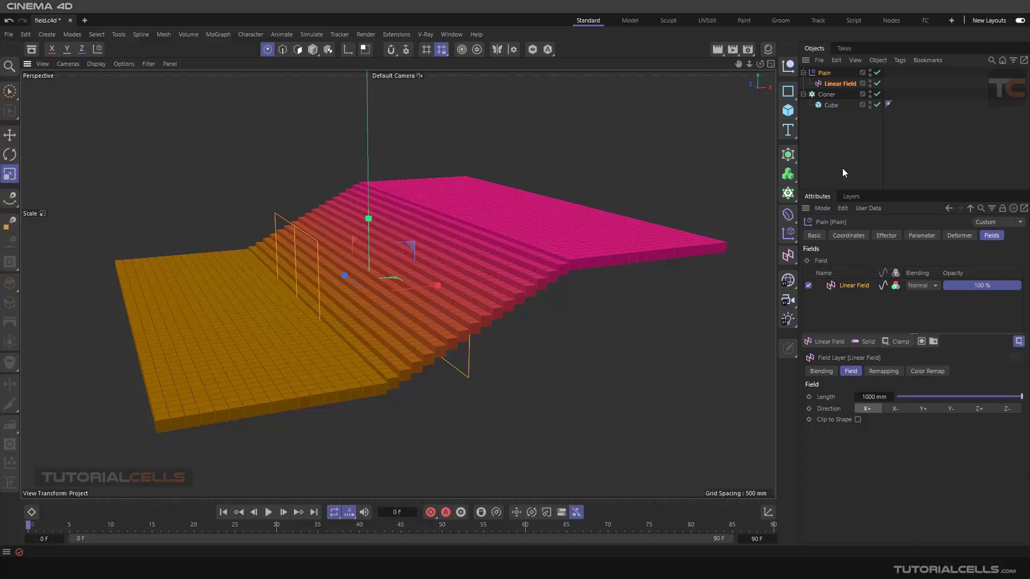
pyautogui.click(830, 139)
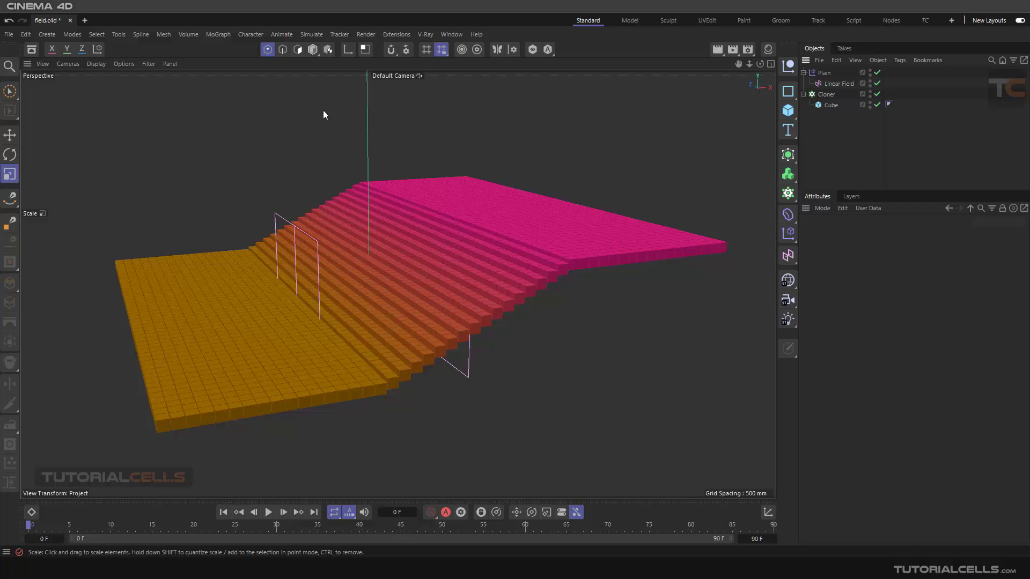
# - Add a Rotation force to inspect its Coordinates, Object and Fields settings, and delete it
pyautogui.click(307, 33)
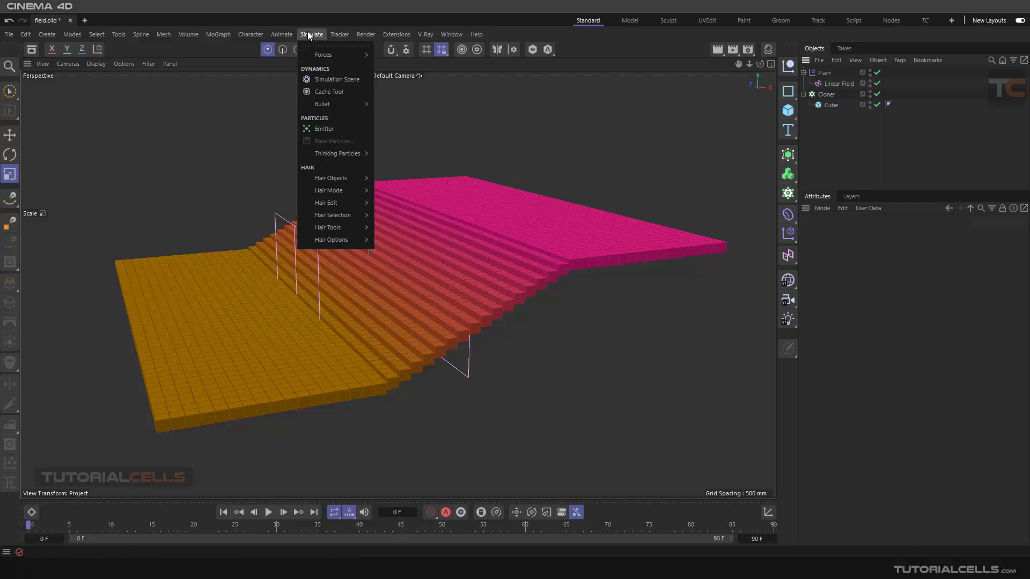
pyautogui.moveTo(320, 53)
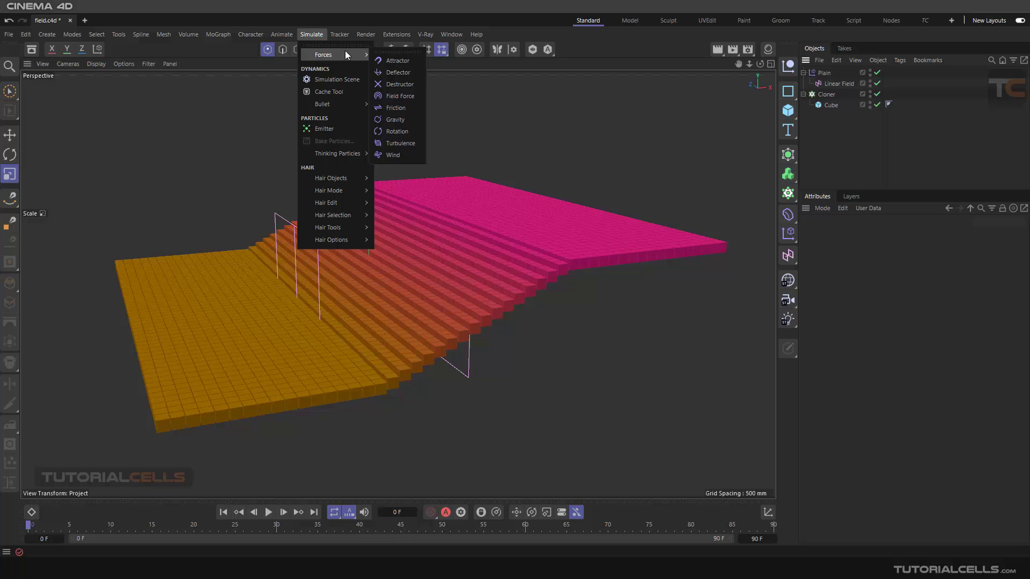
pyautogui.click(407, 132)
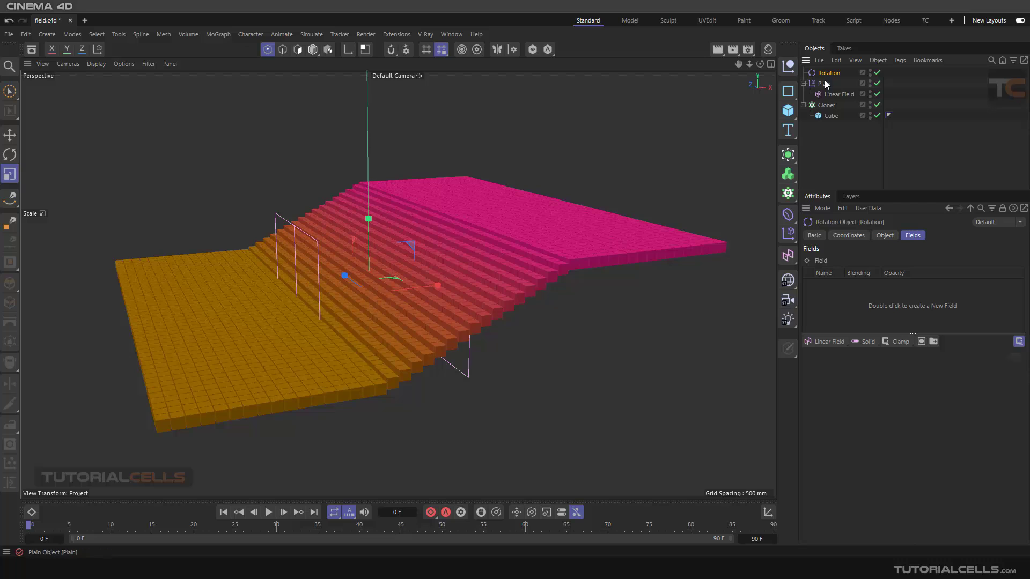
pyautogui.click(814, 235)
pyautogui.click(845, 239)
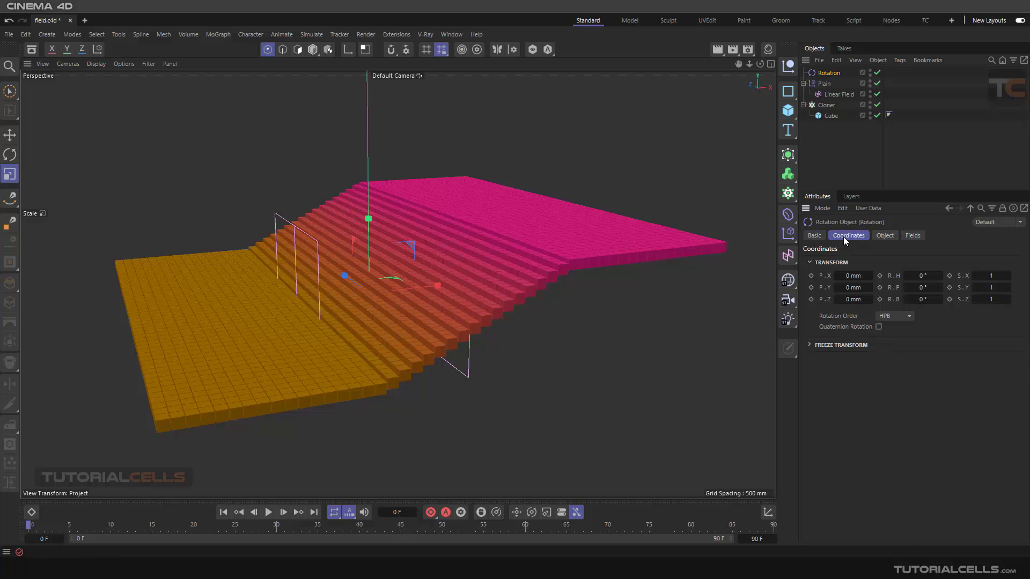
pyautogui.click(882, 238)
pyautogui.click(913, 236)
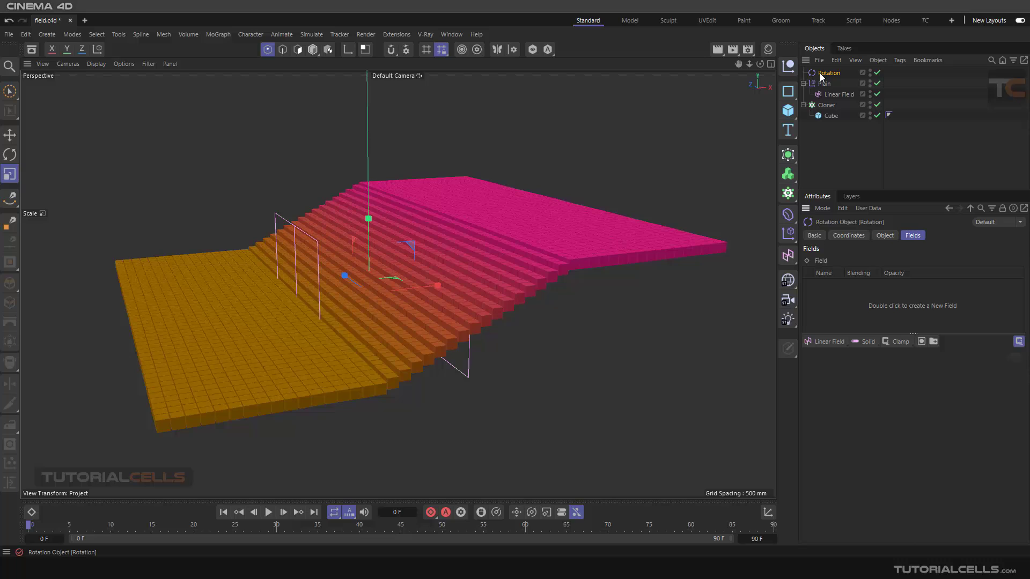
pyautogui.press('Delete')
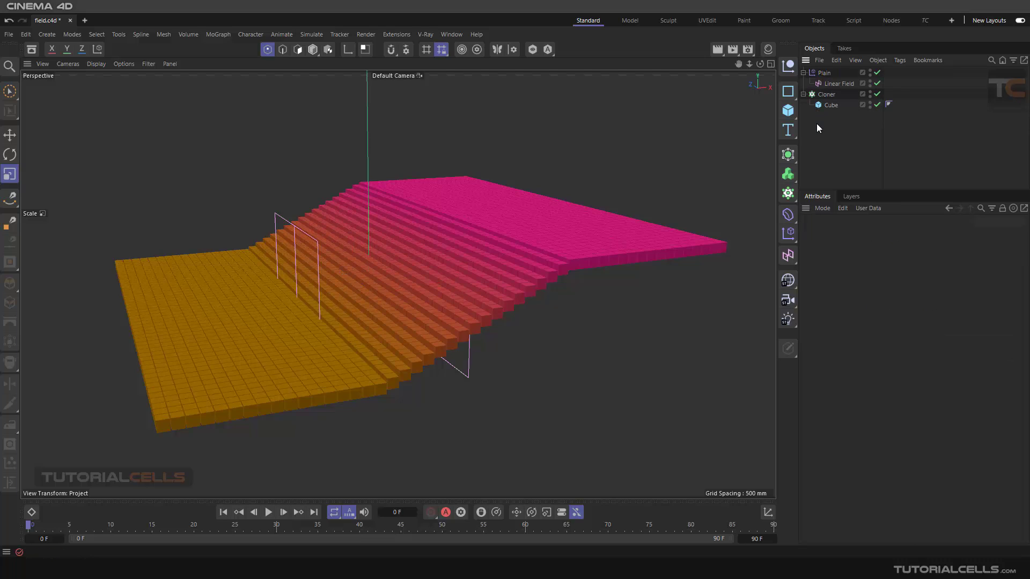
# - Add a Bend deformer to look at its Fields settings, and remove it again
pyautogui.click(787, 216)
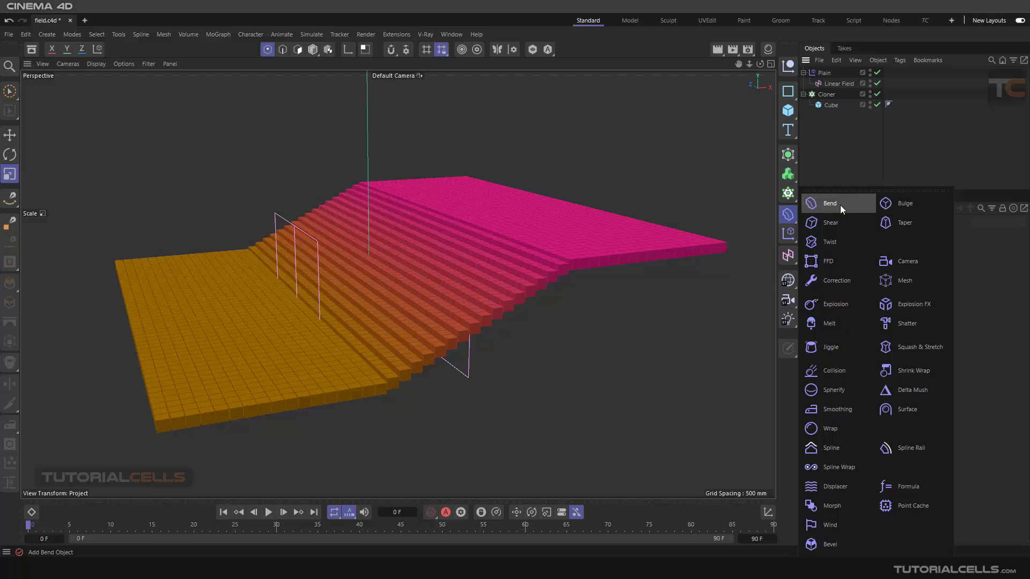
pyautogui.click(840, 205)
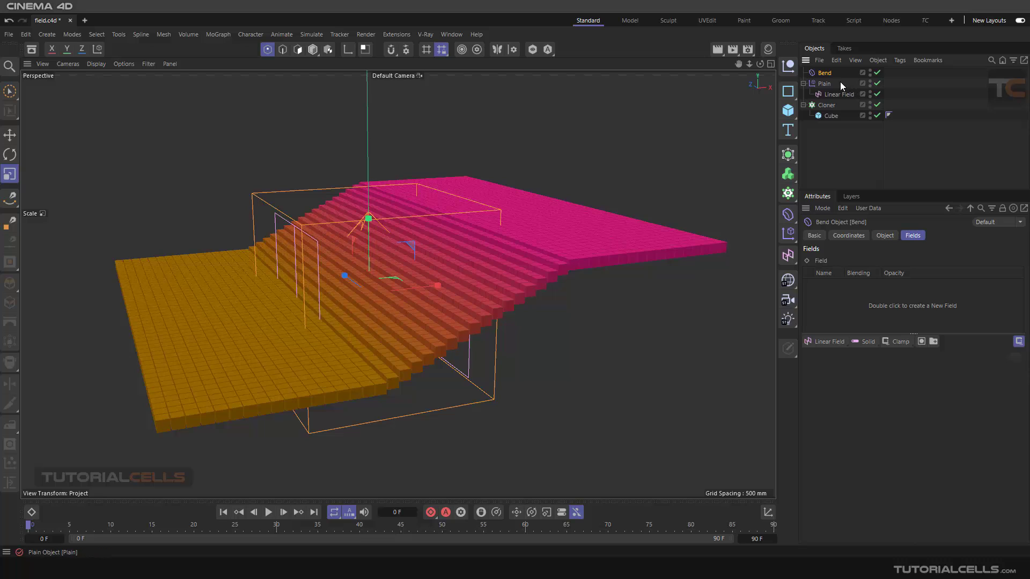
pyautogui.press('Delete')
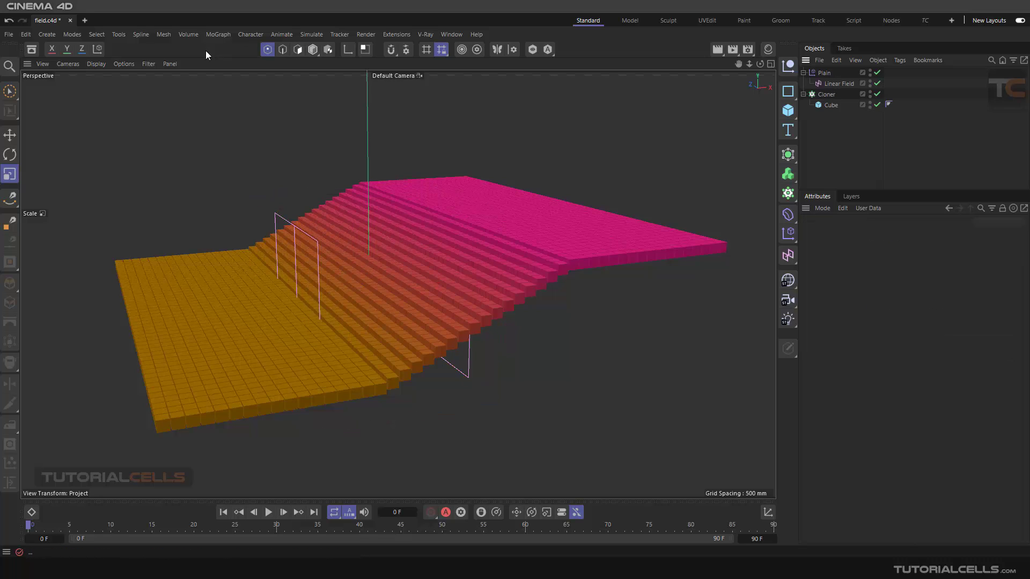
# - Create a new project and hide the workplane in the viewport
pyautogui.click(86, 21)
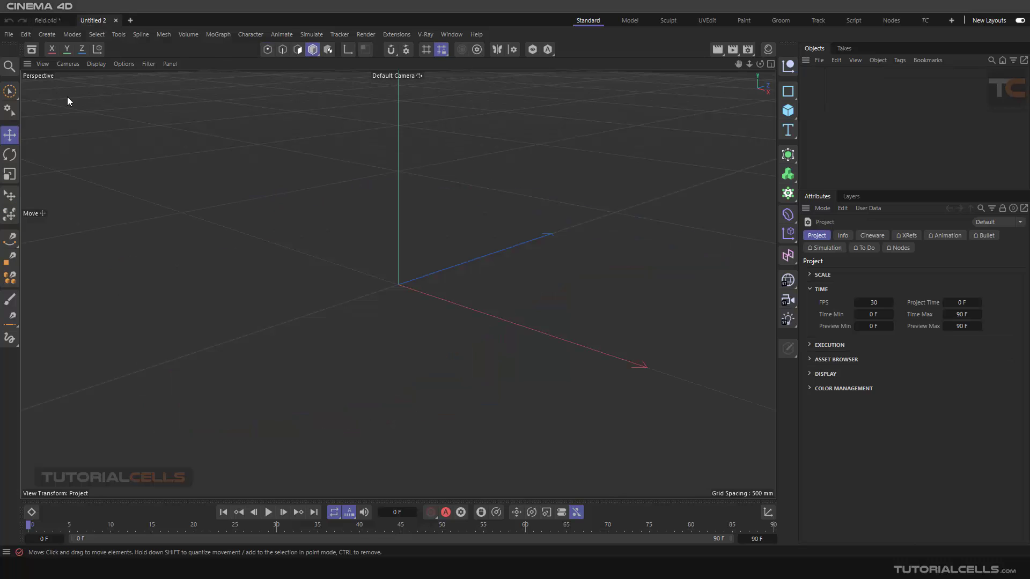
pyautogui.click(146, 65)
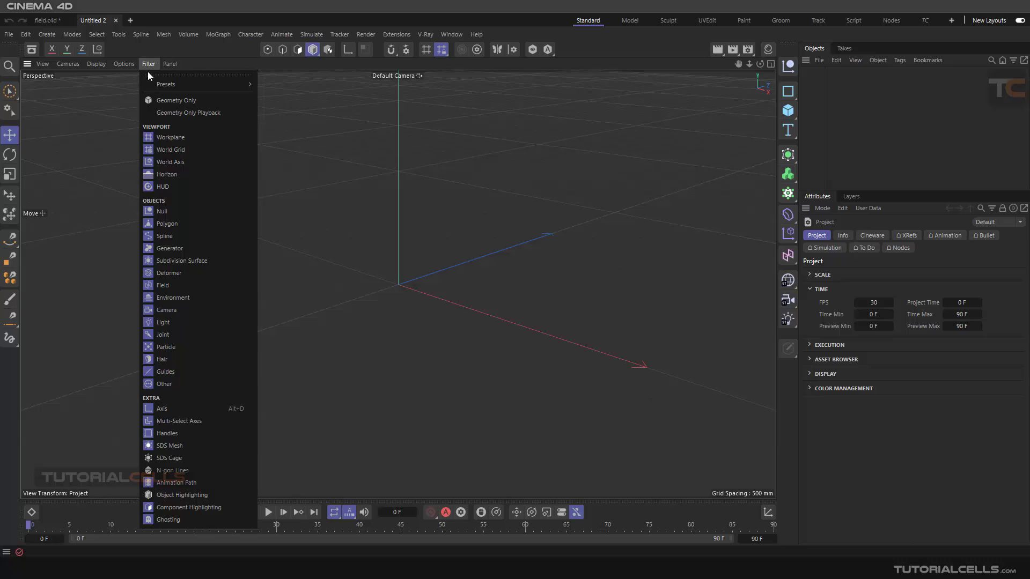
pyautogui.click(169, 136)
# - Add a cube and narrow it to about 638 mm in X and 574 mm in Z
pyautogui.click(788, 111)
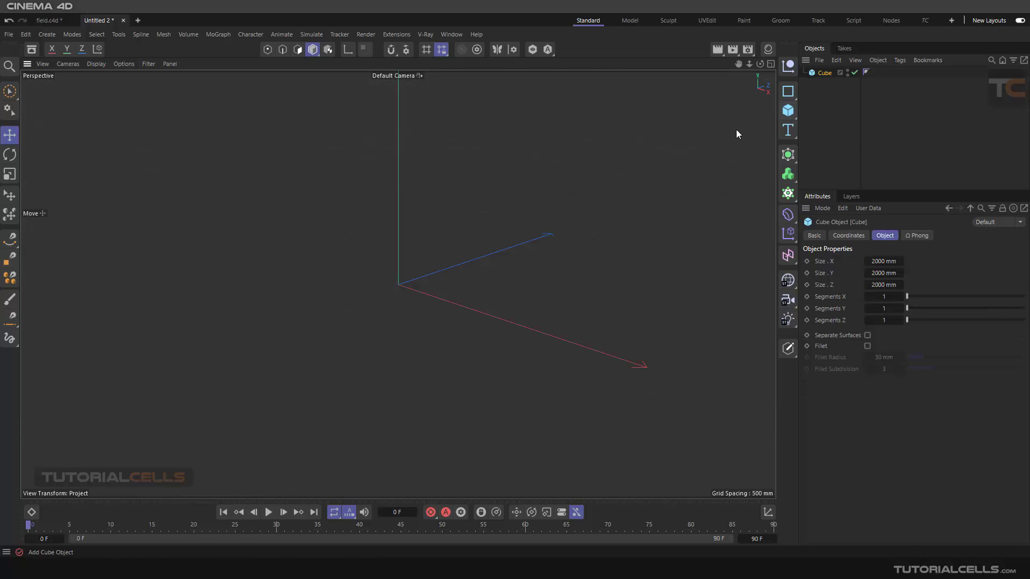
pyautogui.moveTo(457, 306); pyautogui.dragTo(415, 280)
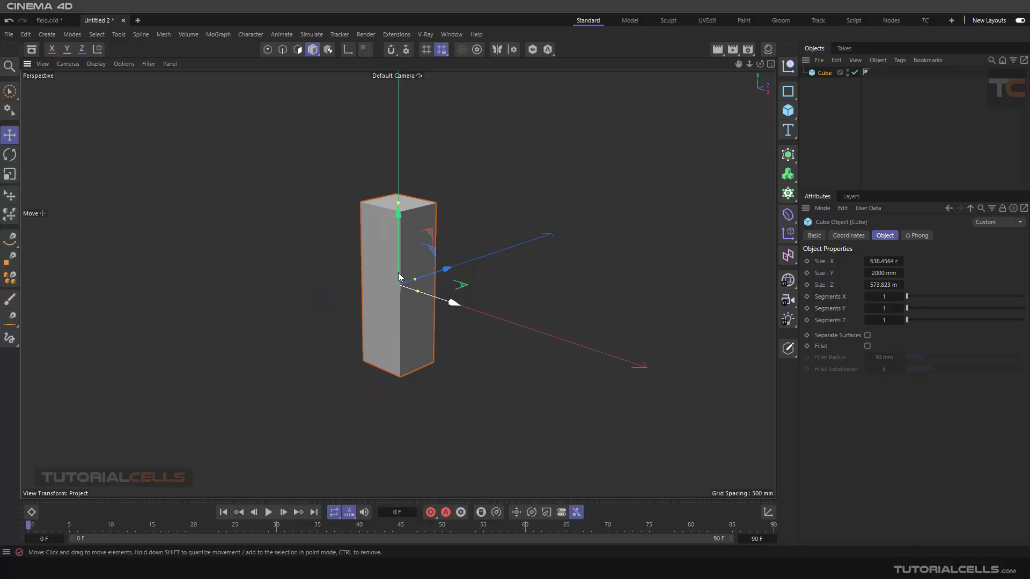
# - Display the viewport with Gouraud Shading (Lines) and set the cube's Y segments to 20
pyautogui.click(94, 64)
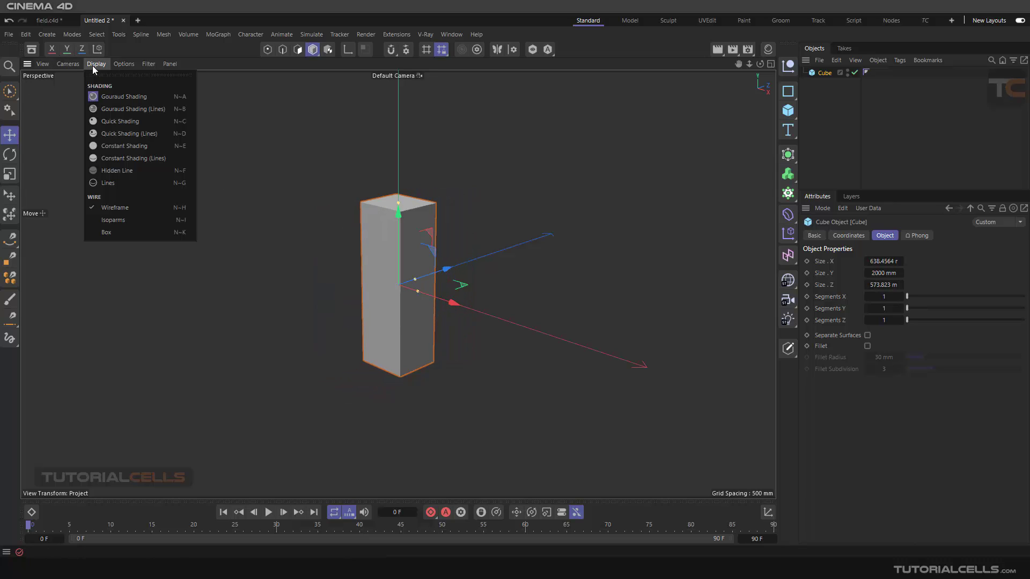
pyautogui.click(76, 111)
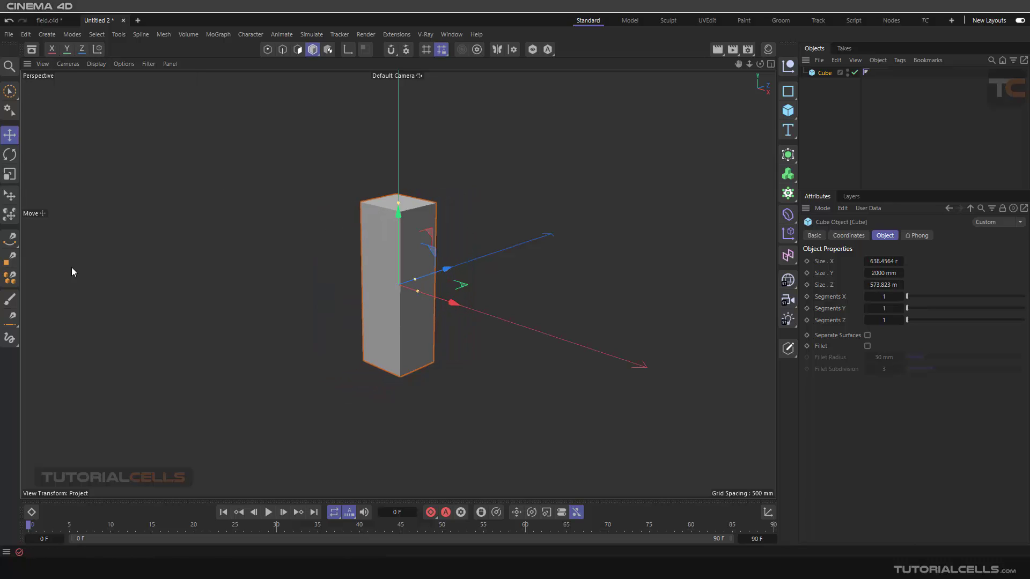
pyautogui.click(96, 64)
pyautogui.click(115, 110)
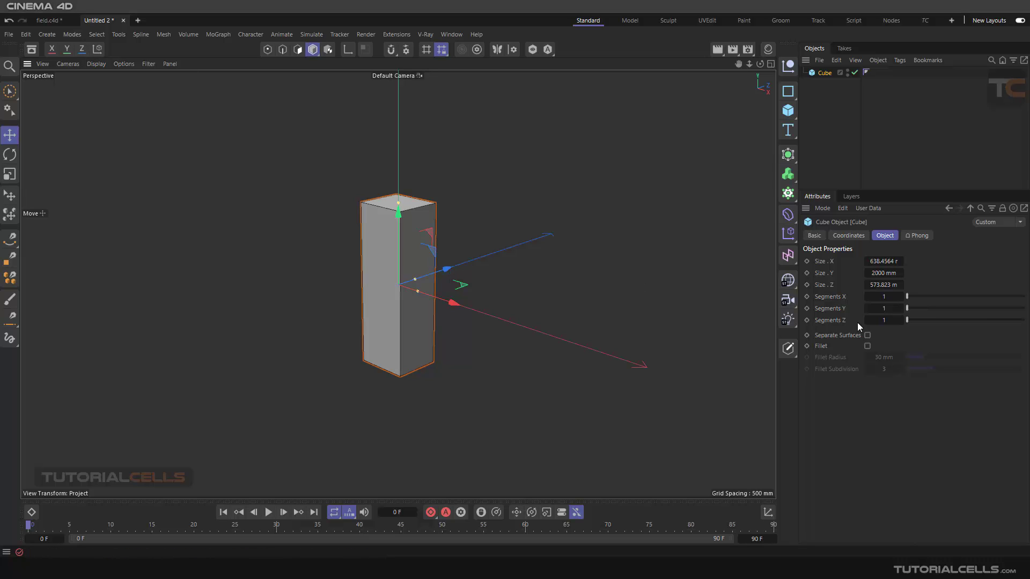
pyautogui.moveTo(907, 309); pyautogui.dragTo(1023, 308)
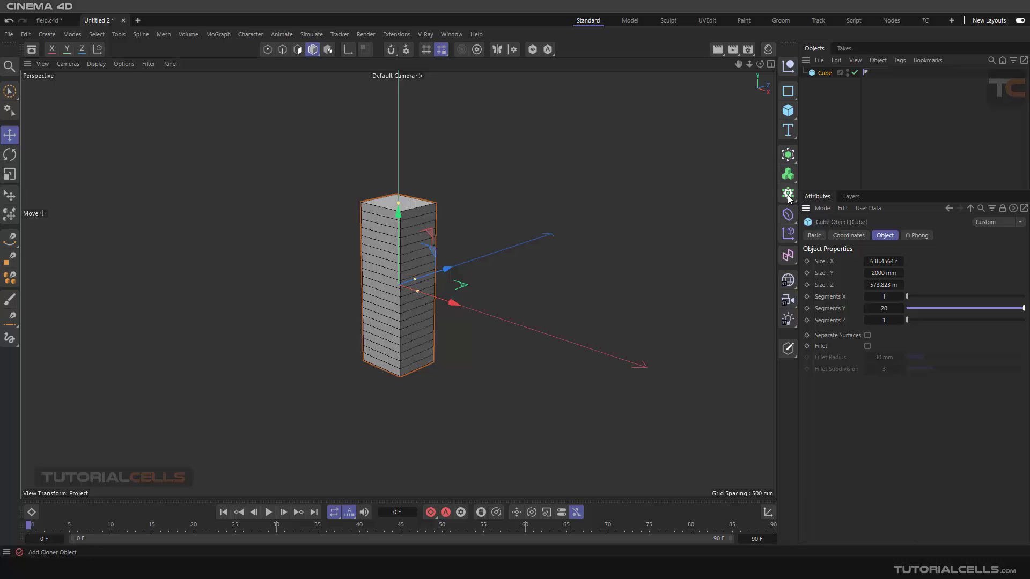
# - Add a Bend deformer as a child of the cube, fitted to it, and show its Object properties
pyautogui.click(789, 214)
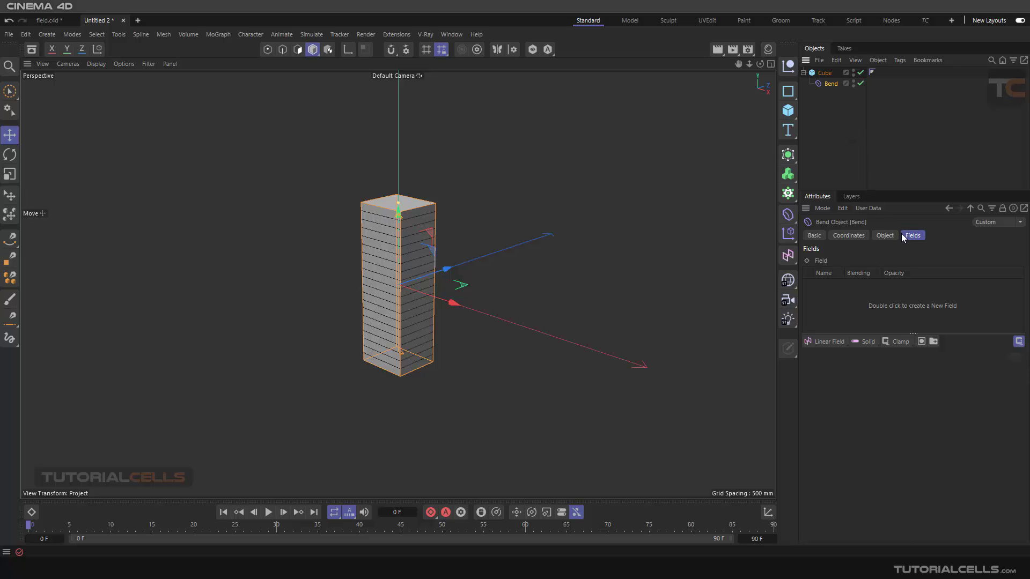
pyautogui.click(885, 236)
# - Try a Bend angle of 90° with a strength of about 117°, and undo both changes
pyautogui.doubleClick(870, 318)
pyautogui.write('90')
pyautogui.press('Return')
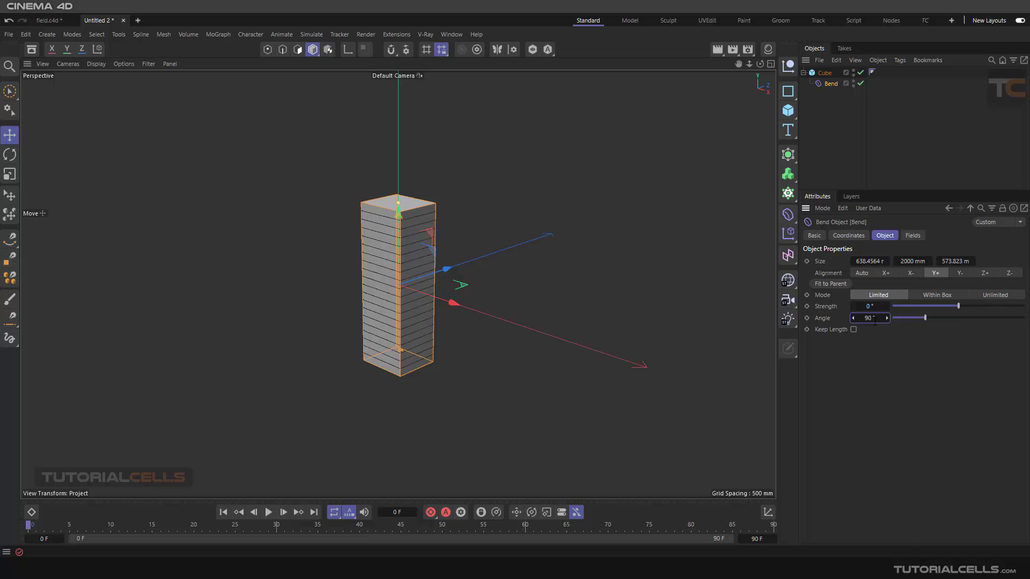
pyautogui.moveTo(963, 306)
pyautogui.mouseDown()
pyautogui.moveTo(1002, 307)
pyautogui.moveTo(964, 317)
pyautogui.mouseUp()
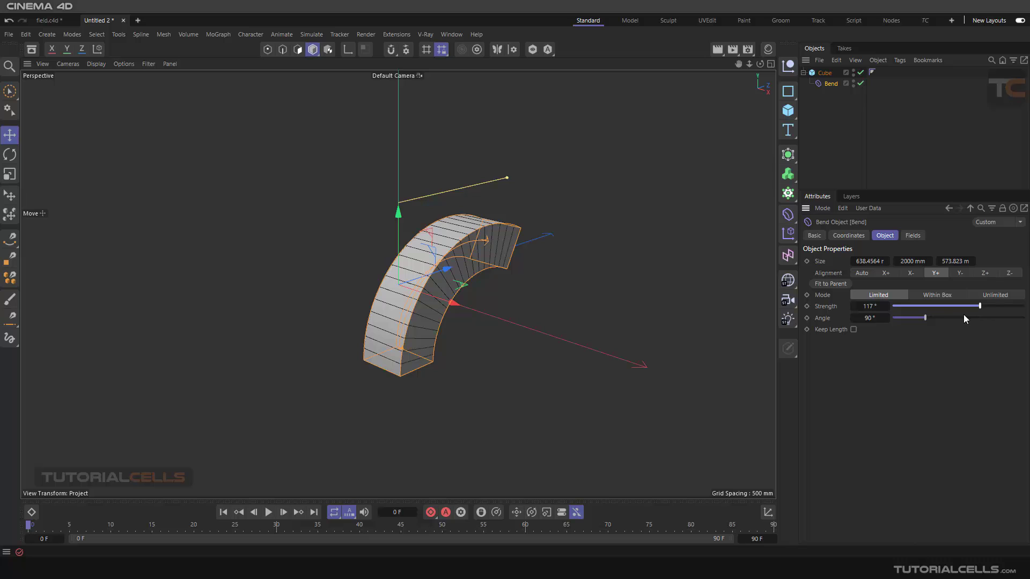
pyautogui.hotkey('ctrl', 'z')
pyautogui.hotkey('ctrl', 'z')
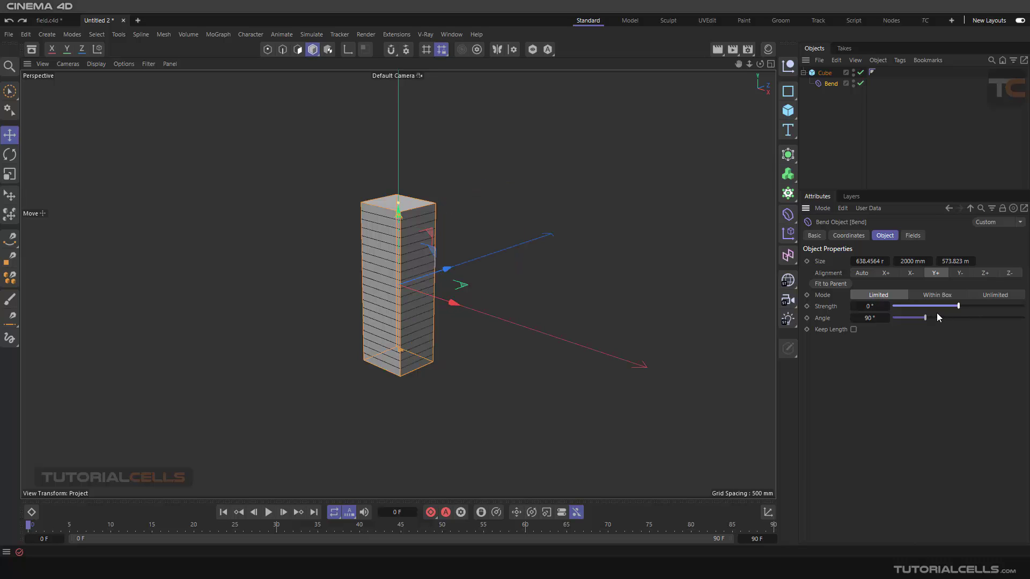
# - Set the Bend deformer's strength to 90° to curve the column
pyautogui.click(877, 306)
pyautogui.write('90')
pyautogui.press('Return')
pyautogui.keyDown('alt'); pyautogui.moveTo(239, 249); pyautogui.dragTo(501, 275); pyautogui.keyUp('alt')
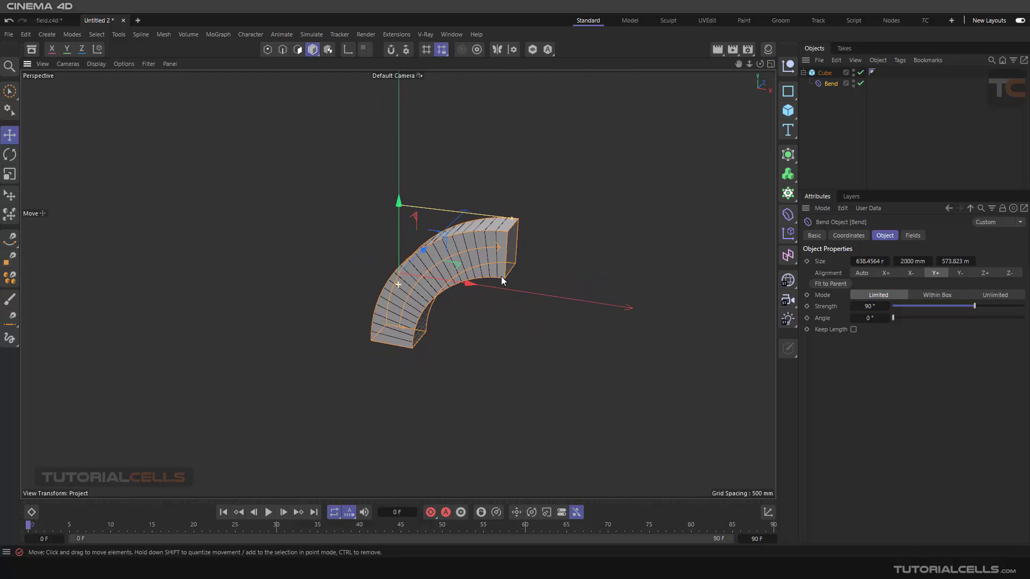
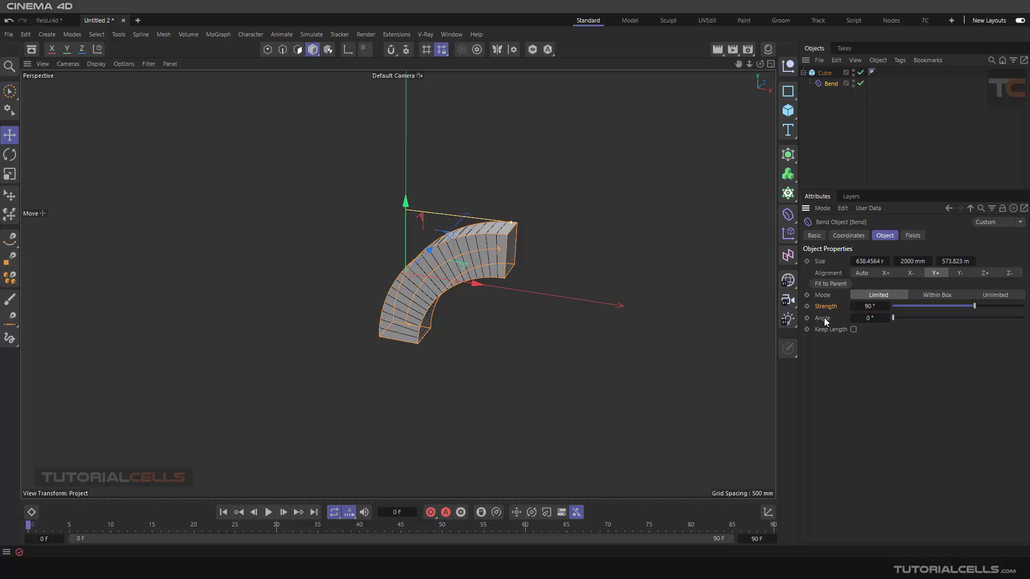
# - Add a Linear Field to the Bend deformer and move it along X until it sits clear beside the column
pyautogui.click(912, 239)
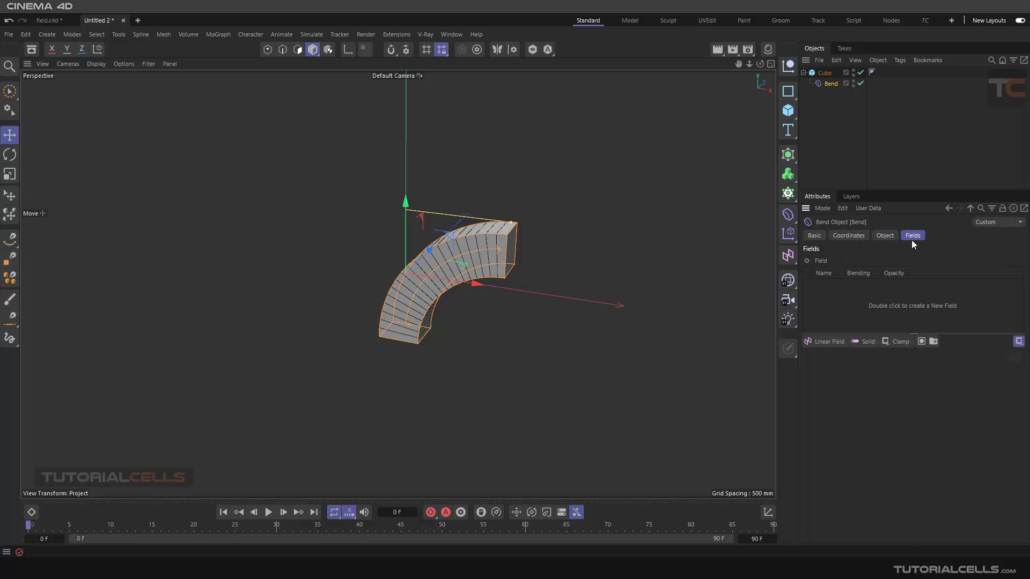
pyautogui.click(825, 341)
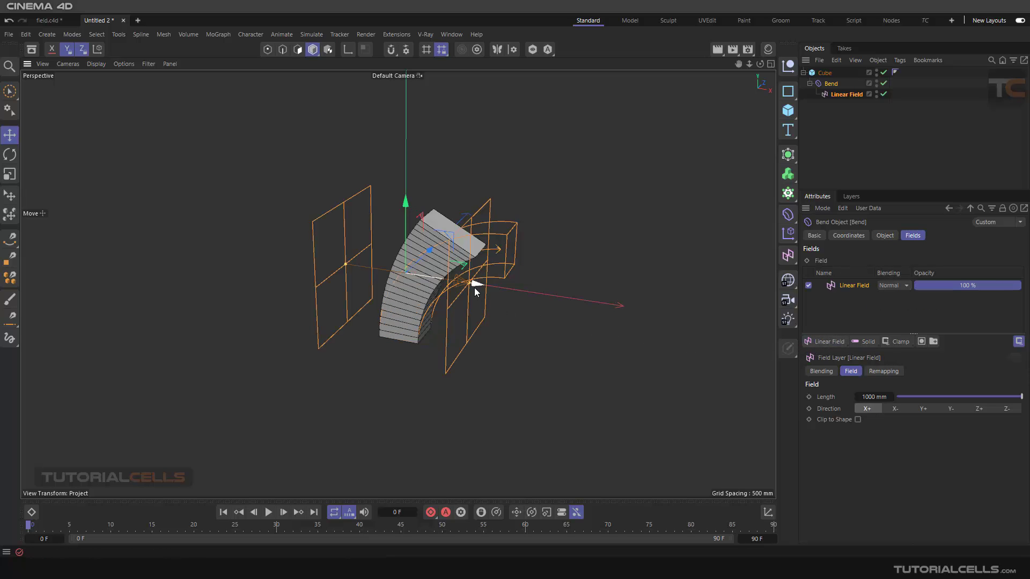
pyautogui.moveTo(474, 288); pyautogui.dragTo(361, 266)
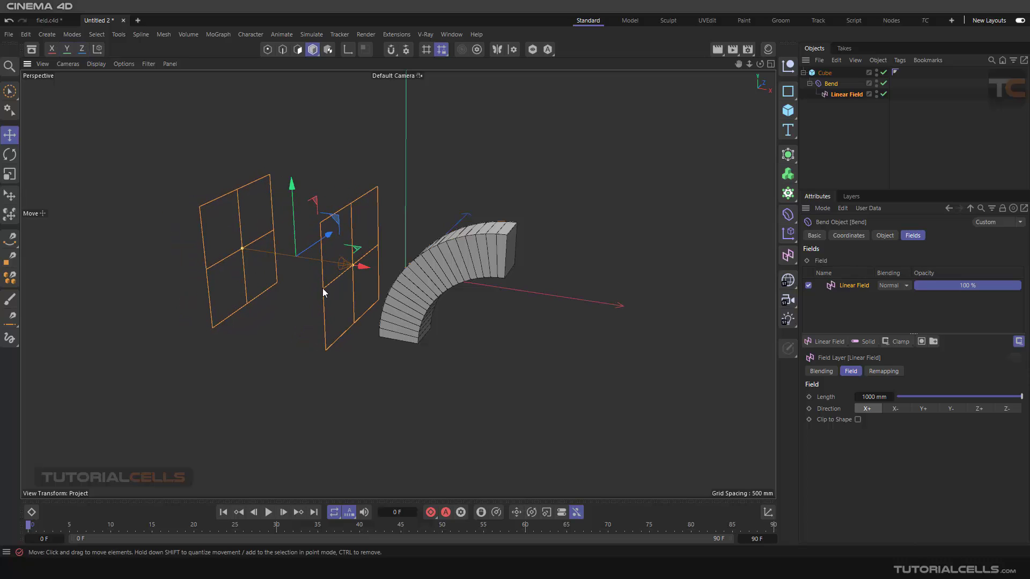
pyautogui.keyDown('alt'); pyautogui.moveTo(316, 296); pyautogui.dragTo(340, 248); pyautogui.keyUp('alt')
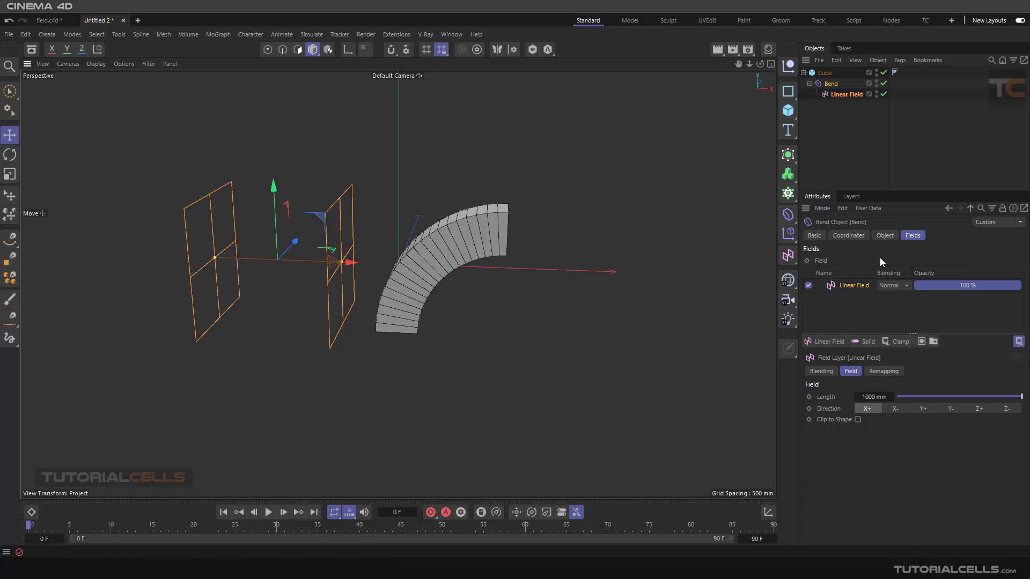
# - Slide the linear field along X into the bent column and back out, testing its influence on the Bend deformer
pyautogui.click(884, 236)
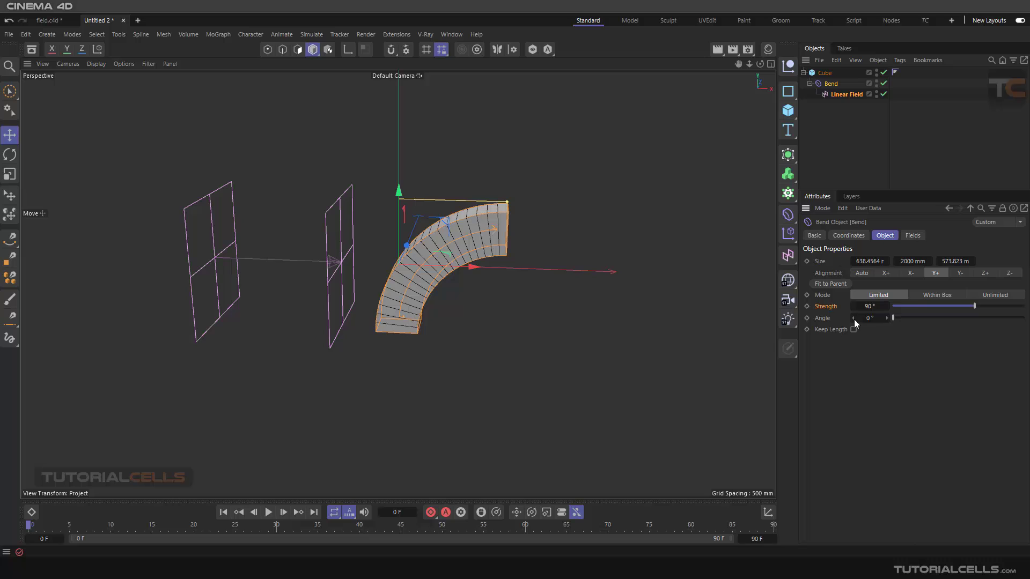
pyautogui.click(912, 235)
pyautogui.click(833, 95)
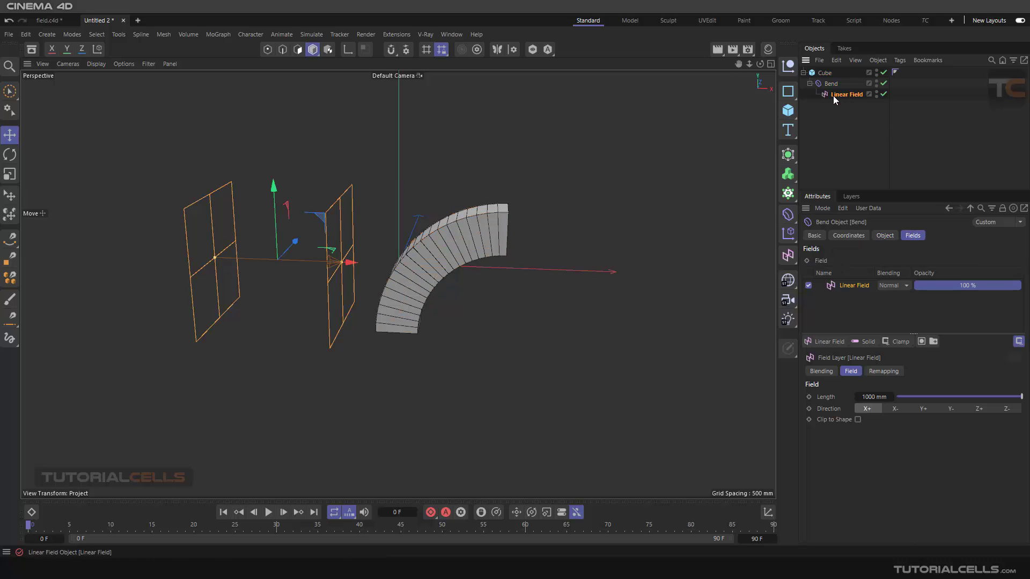
pyautogui.moveTo(350, 264); pyautogui.dragTo(413, 264)
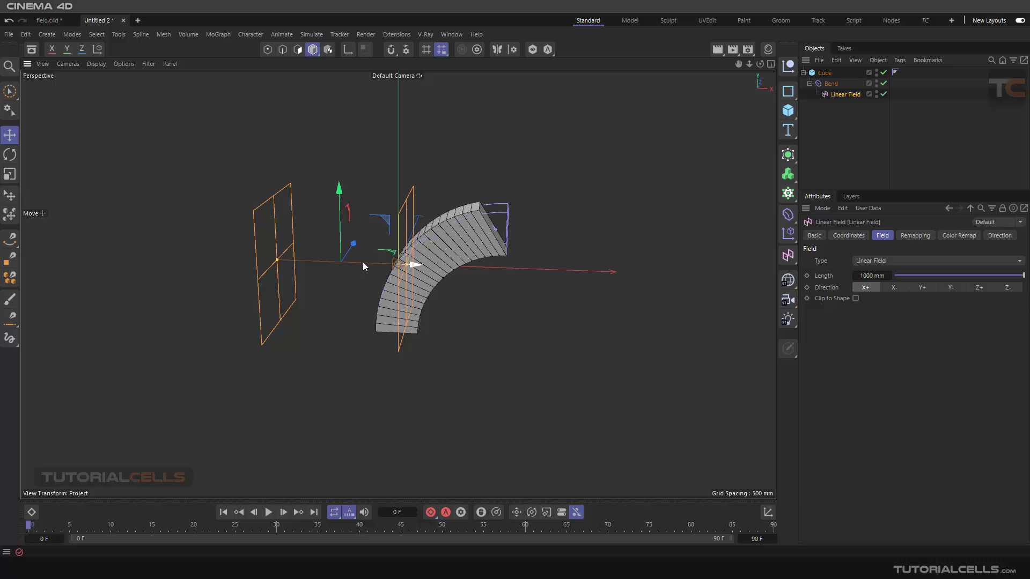
pyautogui.moveTo(363, 261); pyautogui.dragTo(309, 249)
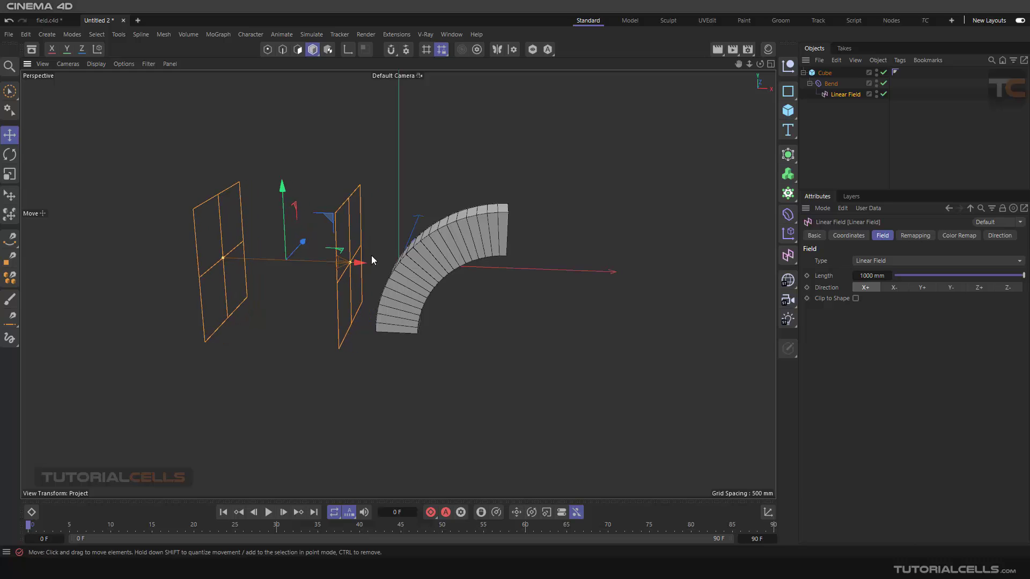
# - Set the Bend deformer's strength to about 114° and shift the linear field slightly toward the column along X
pyautogui.click(831, 83)
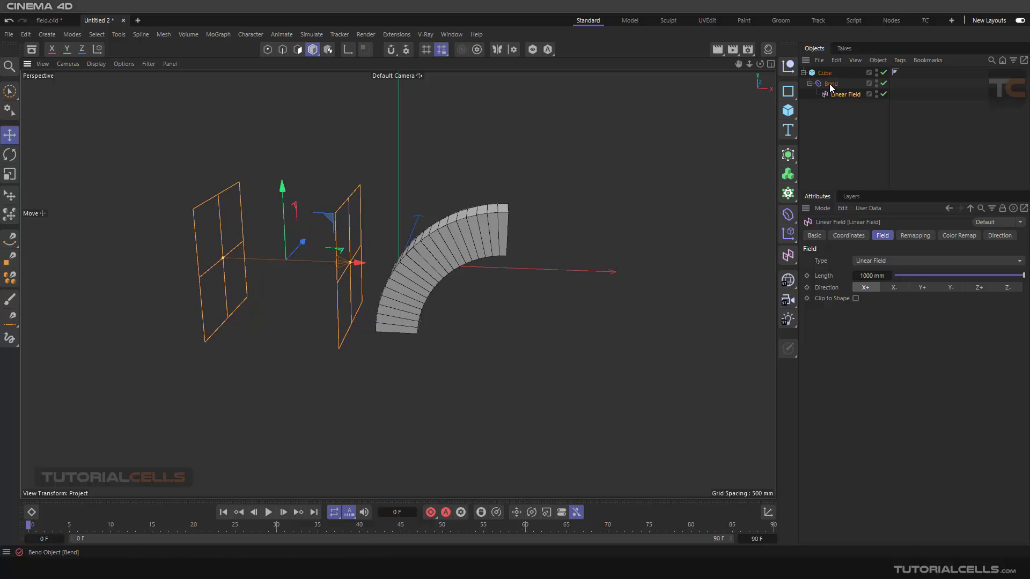
pyautogui.click(884, 236)
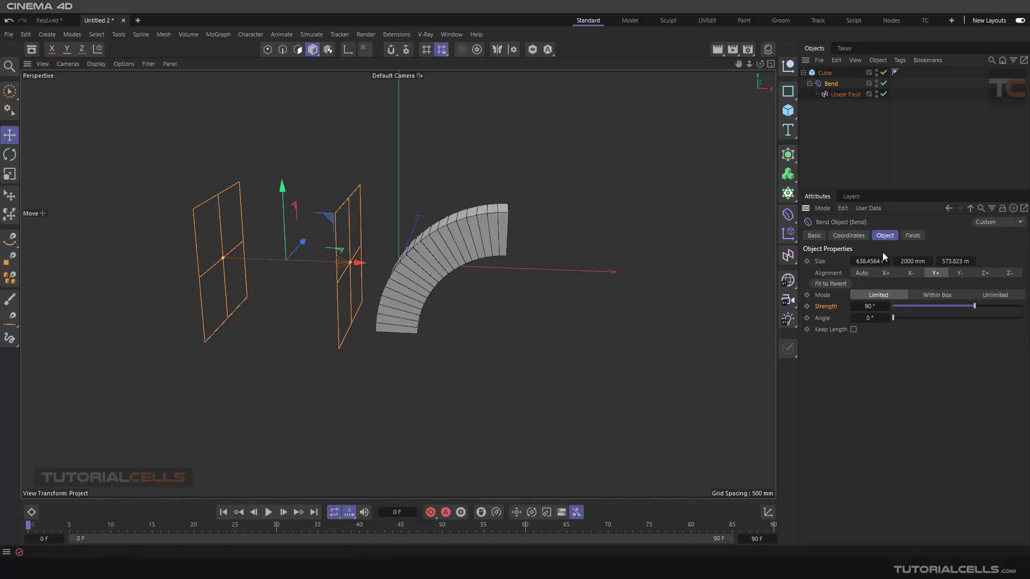
pyautogui.moveTo(977, 310)
pyautogui.mouseDown()
pyautogui.moveTo(958, 306)
pyautogui.moveTo(979, 307)
pyautogui.mouseUp()
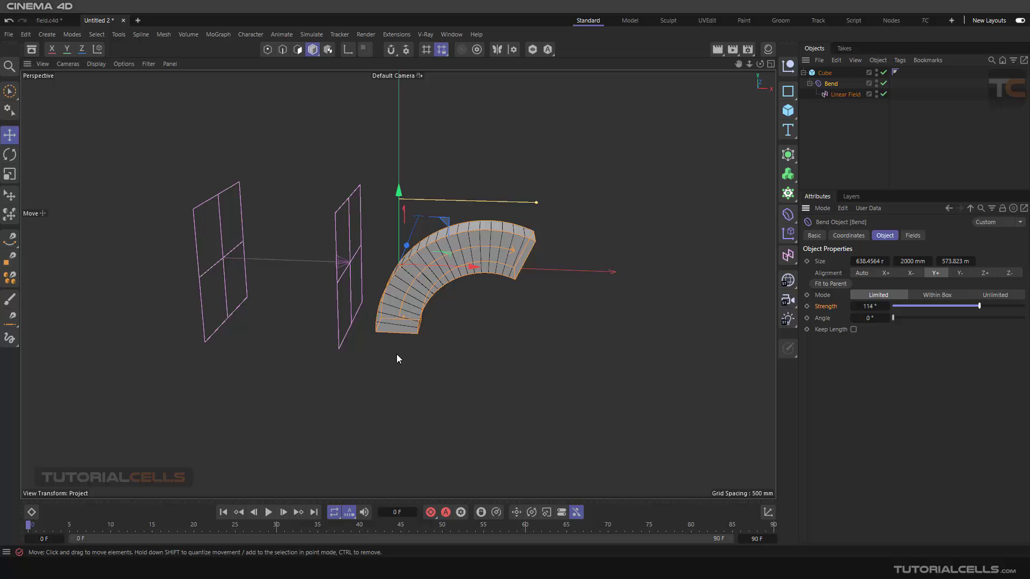
pyautogui.click(840, 95)
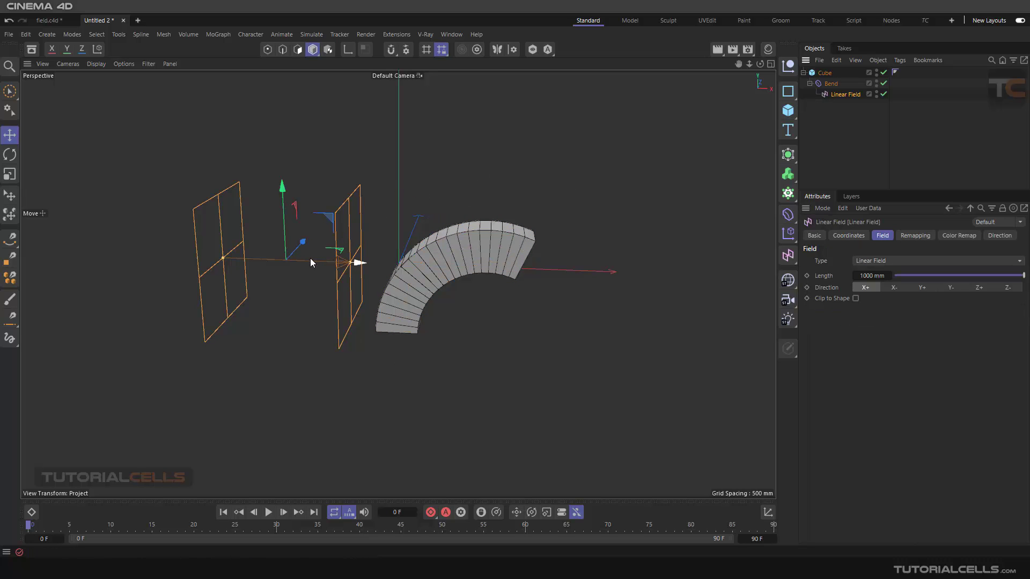
pyautogui.moveTo(310, 258)
pyautogui.mouseDown()
pyautogui.moveTo(541, 258)
pyautogui.moveTo(357, 256)
pyautogui.moveTo(319, 266)
pyautogui.mouseUp()
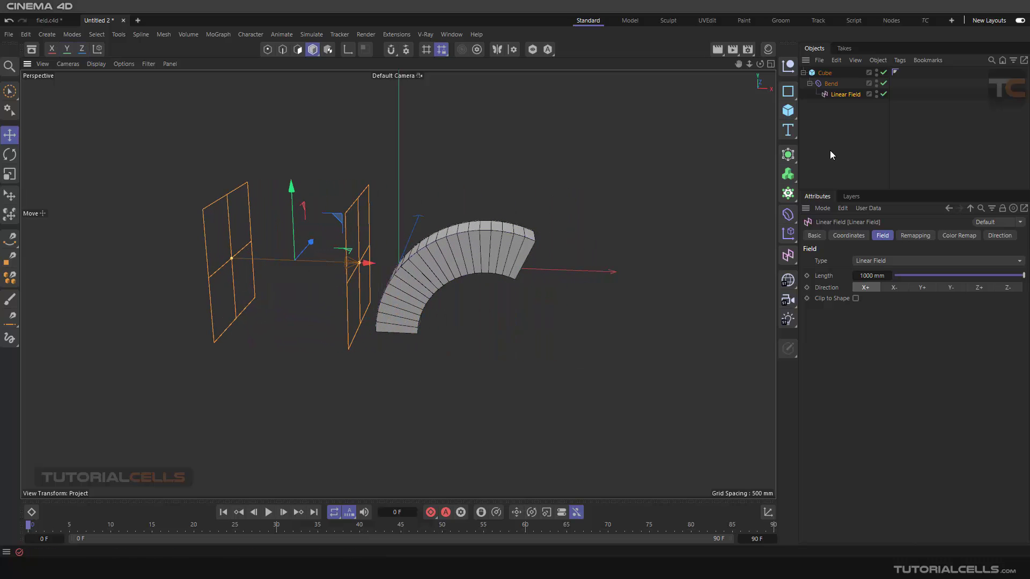
# - Examine the Bend deformer's field list and the linear field's Remapping, Color Remap and Direction settings
pyautogui.click(829, 85)
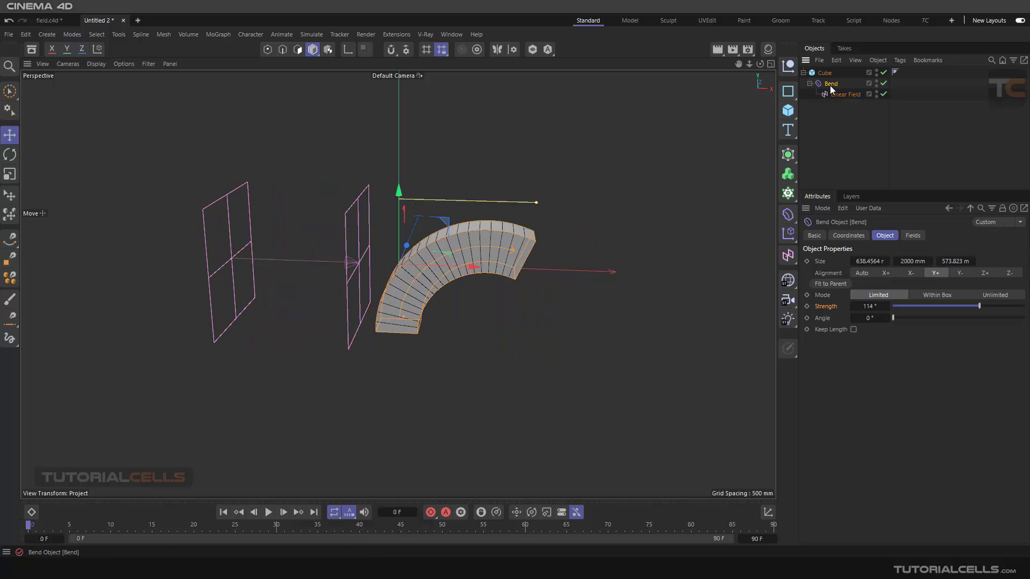
pyautogui.click(789, 214)
pyautogui.click(840, 129)
pyautogui.click(912, 236)
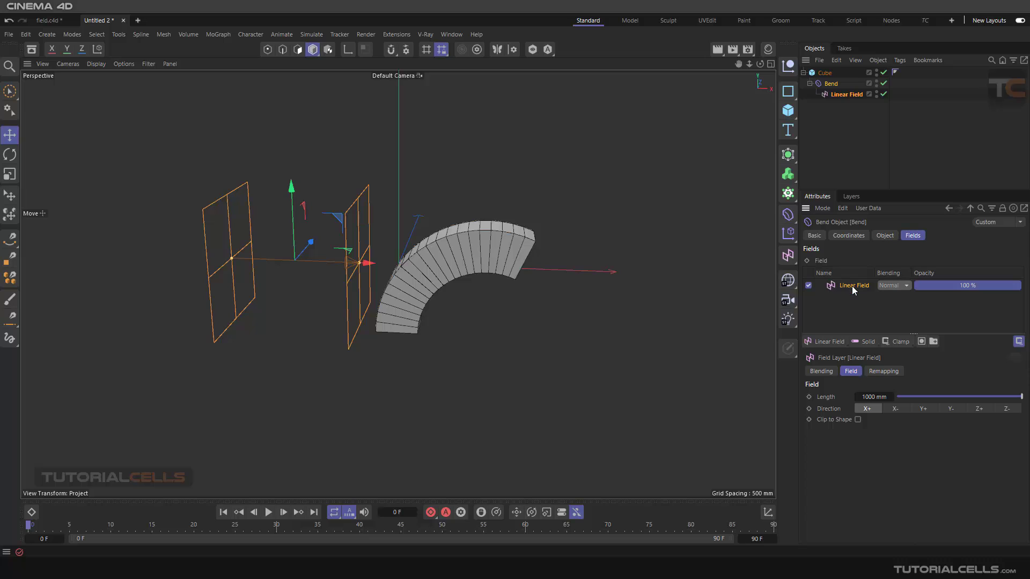
pyautogui.click(843, 94)
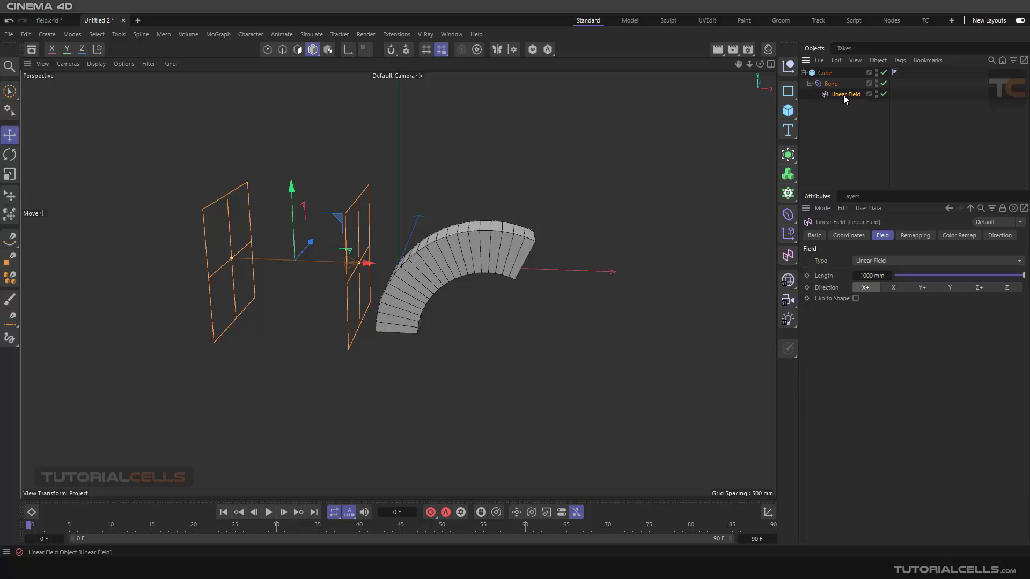
pyautogui.click(902, 239)
pyautogui.click(961, 236)
pyautogui.click(989, 238)
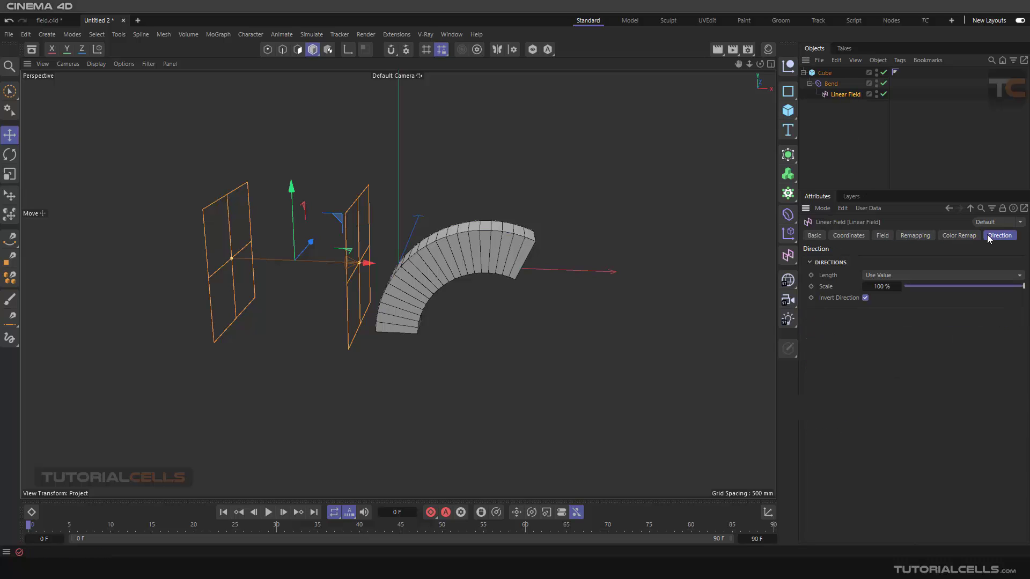
pyautogui.click(906, 236)
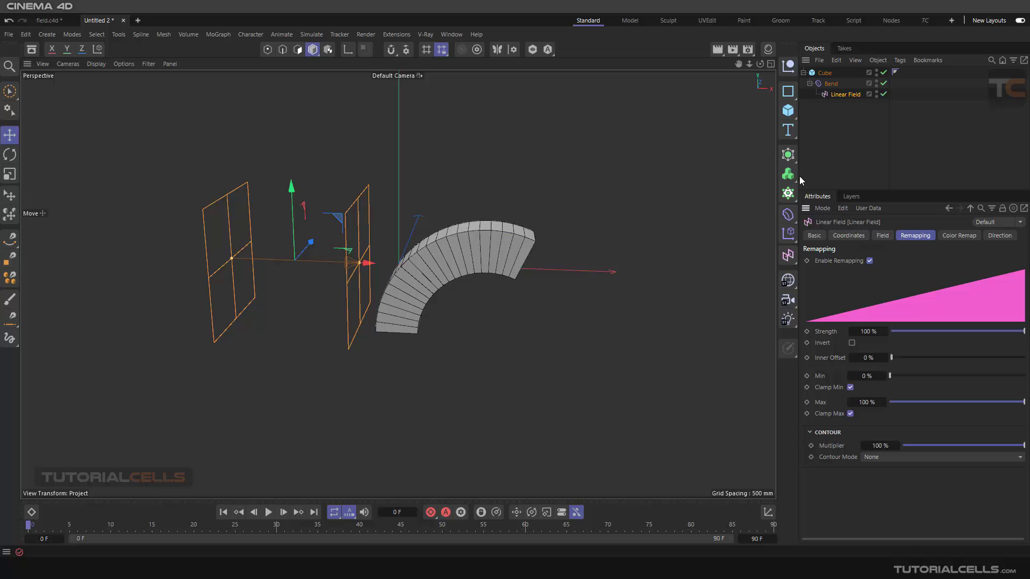
pyautogui.moveTo(800, 176); pyautogui.dragTo(794, 177)
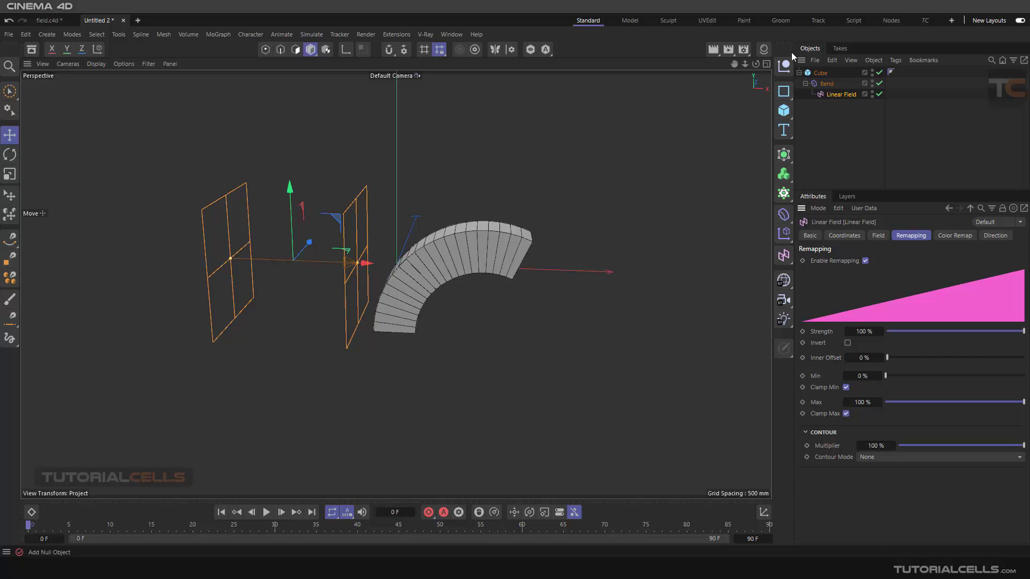
pyautogui.click(830, 85)
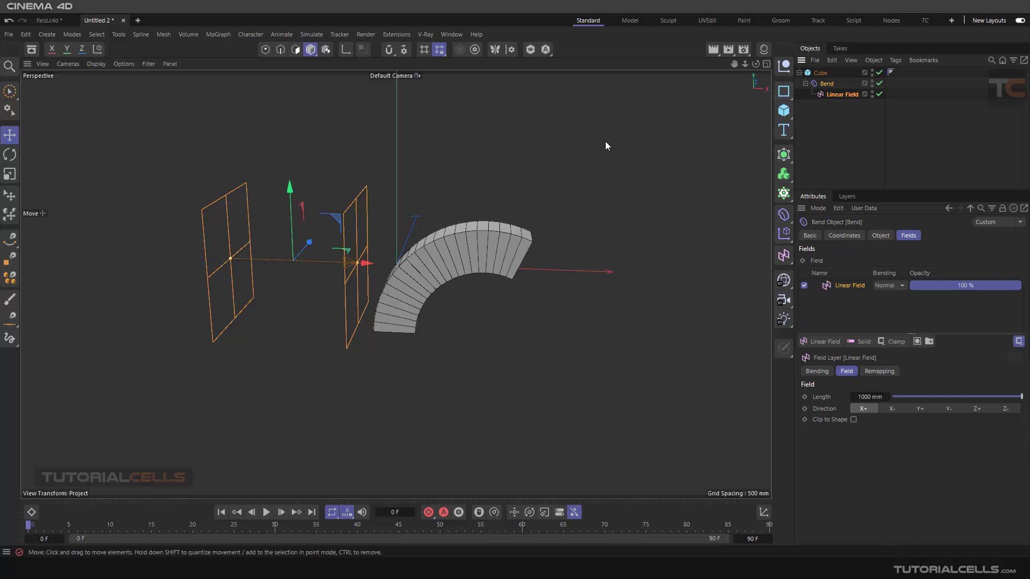
# - Create a new project and hide the workplane grid in the viewport
pyautogui.click(138, 20)
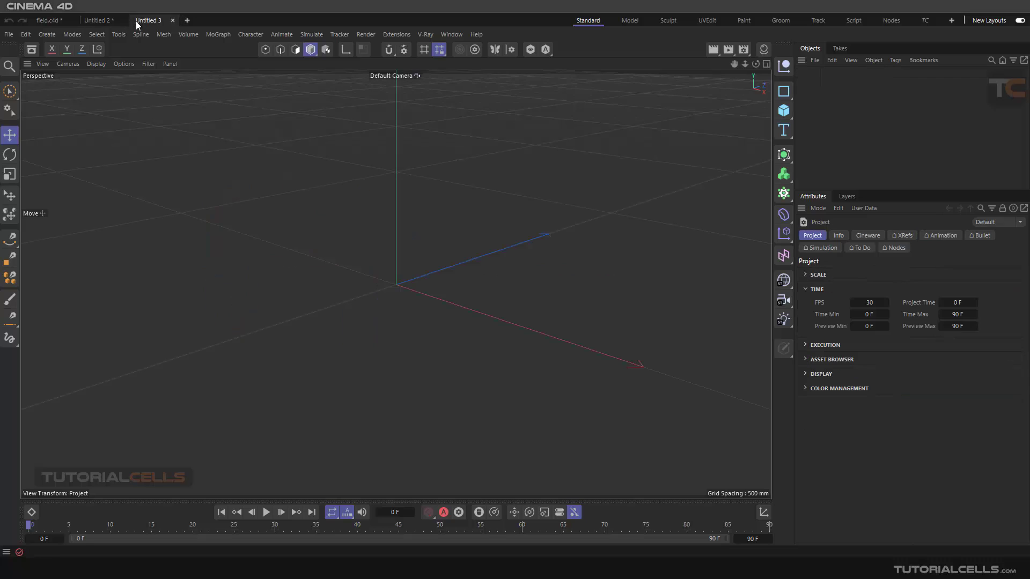
pyautogui.click(115, 65)
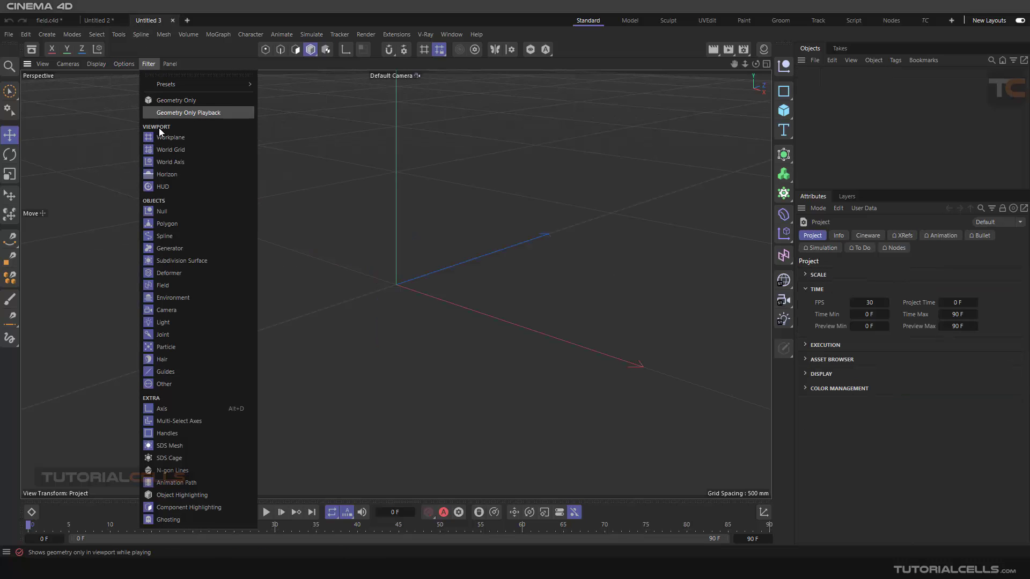
pyautogui.click(160, 136)
# - Add a Plane primitive and convert it to an editable polygon object
pyautogui.click(783, 112)
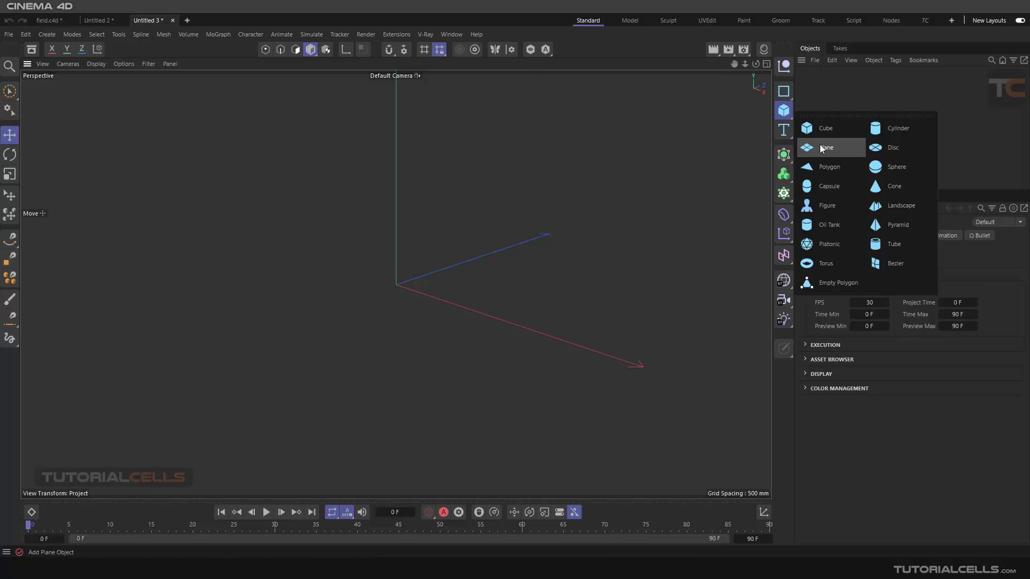
pyautogui.click(819, 144)
pyautogui.press('c')
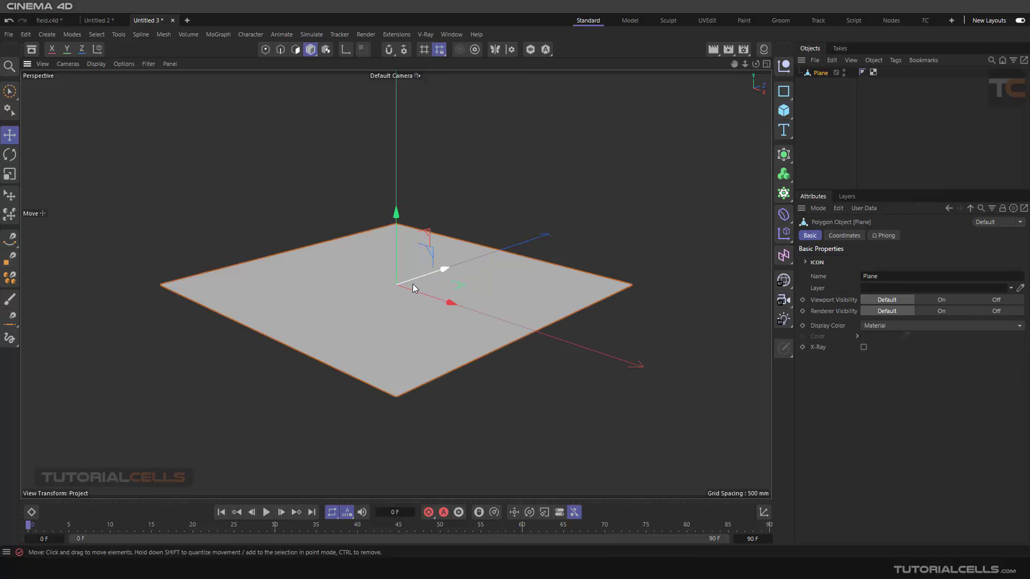
# - Select a patch of points across the middle of the plane with Brush Selection, enlarging the brush to size 39
pyautogui.keyDown('alt'); pyautogui.moveTo(395, 266); pyautogui.dragTo(387, 223); pyautogui.keyUp('alt')
pyautogui.click(265, 49)
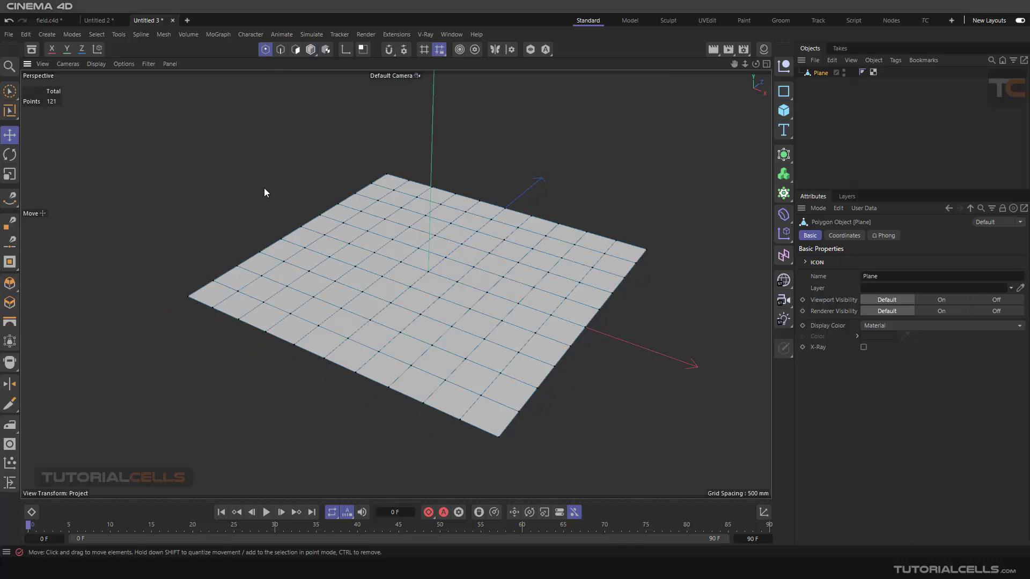
pyautogui.click(10, 92)
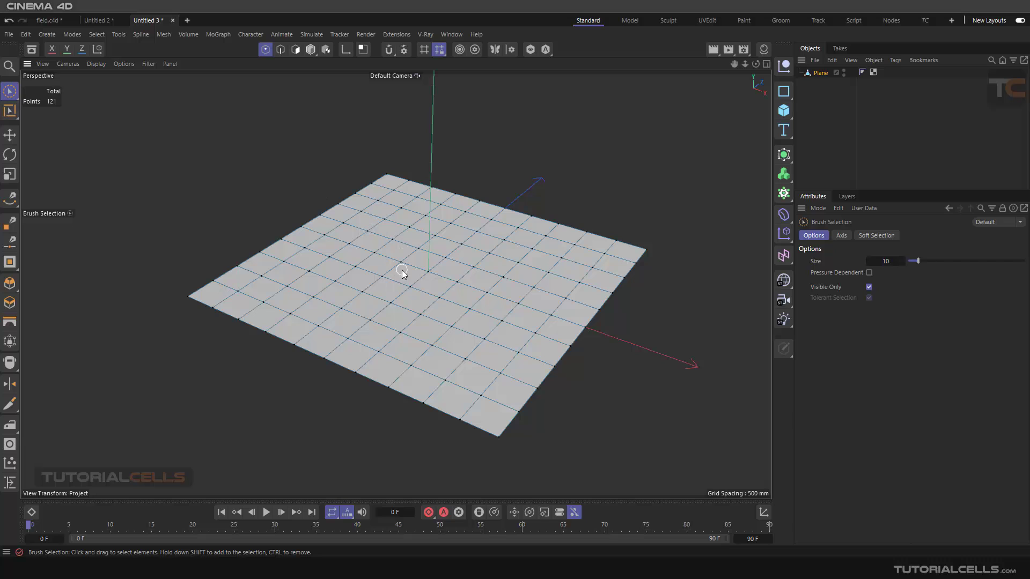
pyautogui.moveTo(404, 288); pyautogui.dragTo(442, 260)
pyautogui.moveTo(531, 259); pyautogui.dragTo(510, 274)
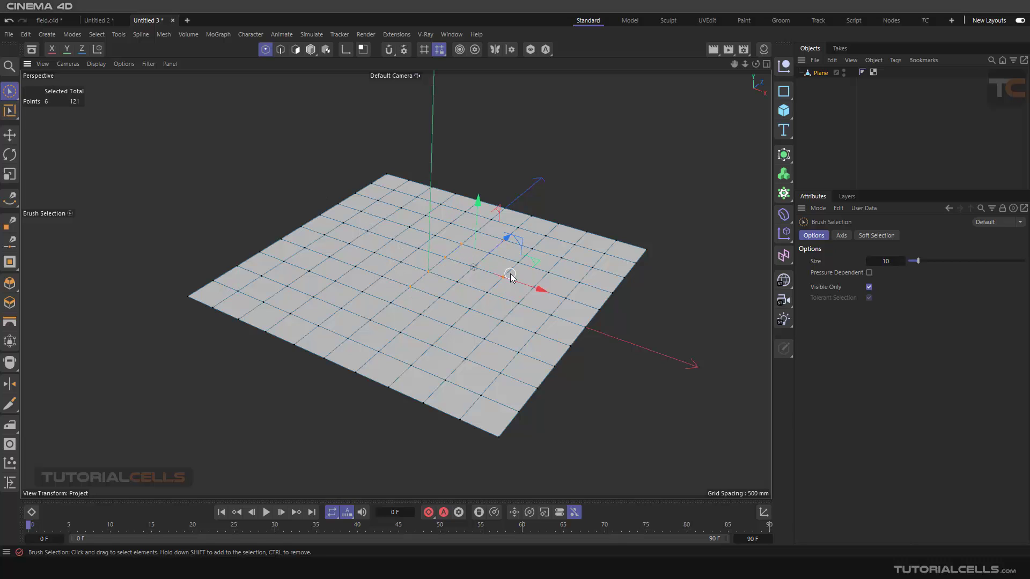
pyautogui.moveTo(511, 273)
pyautogui.mouseDown(button='middle')
pyautogui.moveTo(510, 265)
pyautogui.moveTo(558, 257)
pyautogui.mouseUp(button='middle')
pyautogui.keyDown('shift'); pyautogui.moveTo(381, 266); pyautogui.dragTo(344, 303); pyautogui.keyUp('shift')
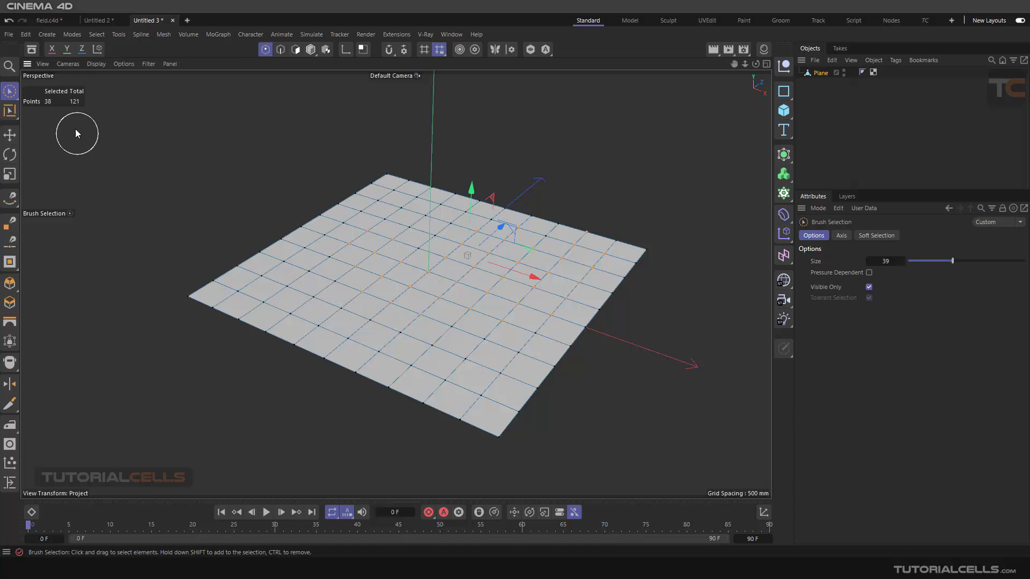
# - Store the selected points of the plane as a point selection tag and deselect the plane
pyautogui.click(96, 34)
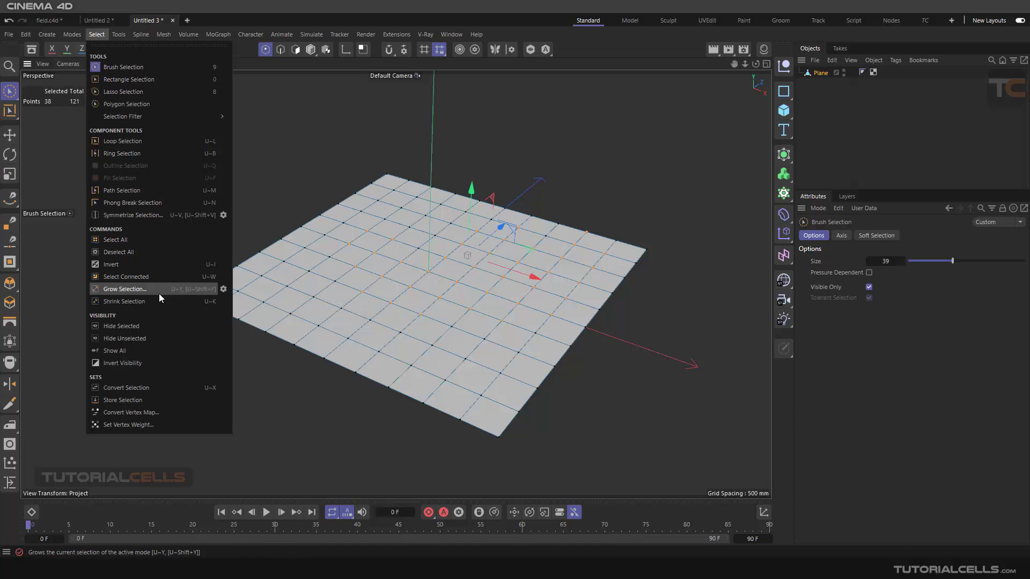
pyautogui.click(157, 400)
pyautogui.click(838, 108)
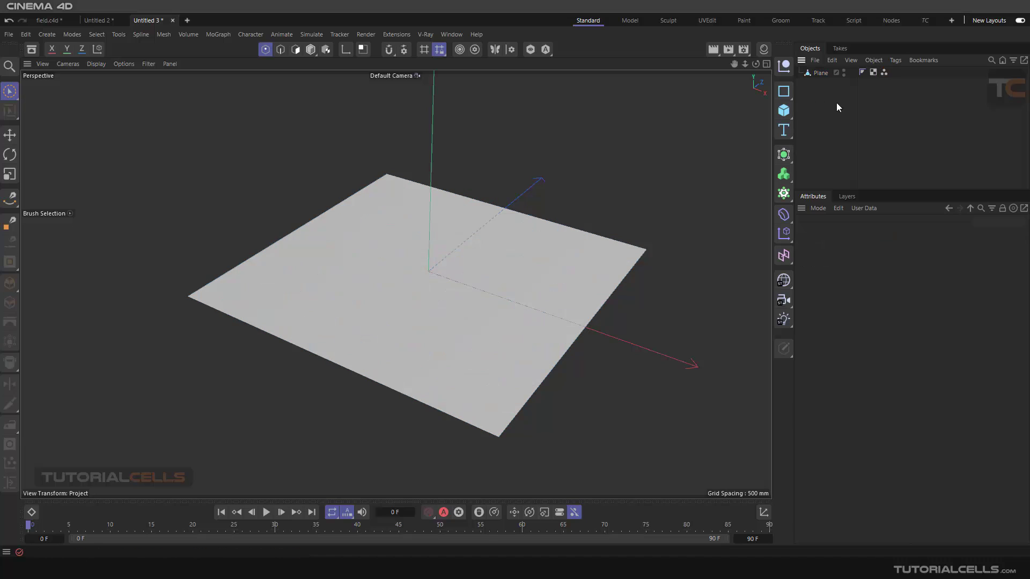
# - Enable Use Fields on the plane's point selection tag, and delete the tag after the demonstration
pyautogui.click(883, 72)
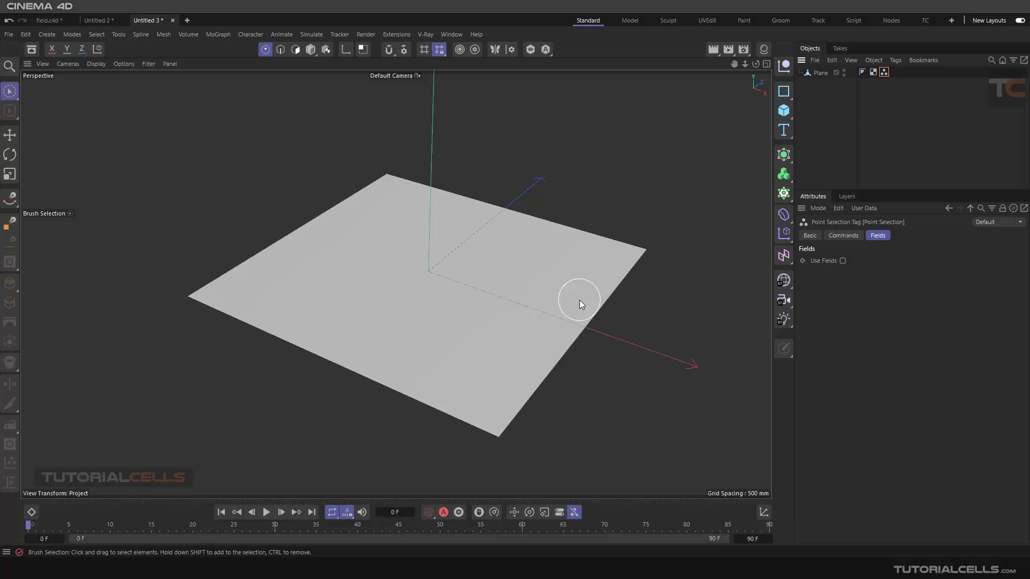
pyautogui.click(843, 261)
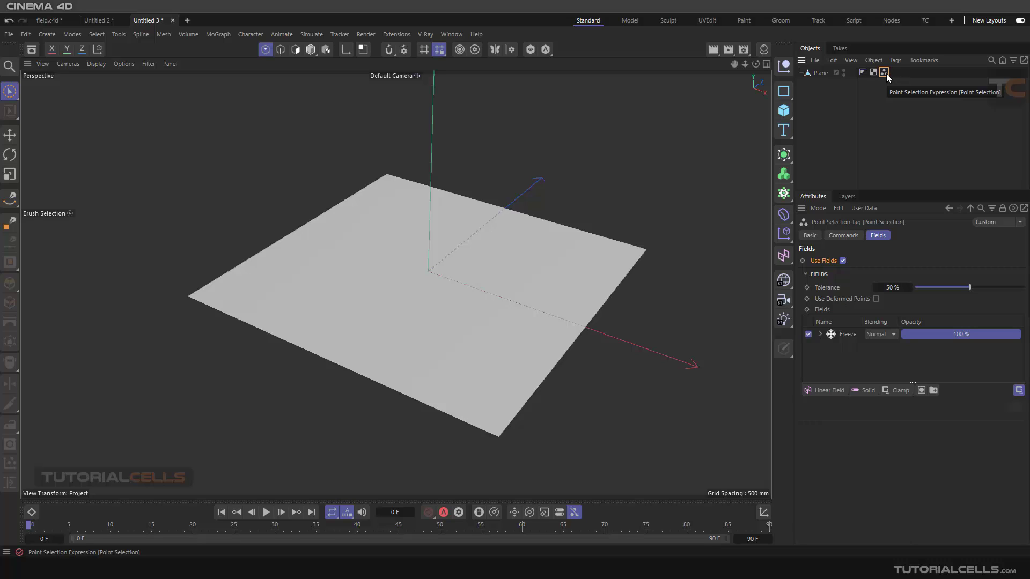
pyautogui.press('Delete')
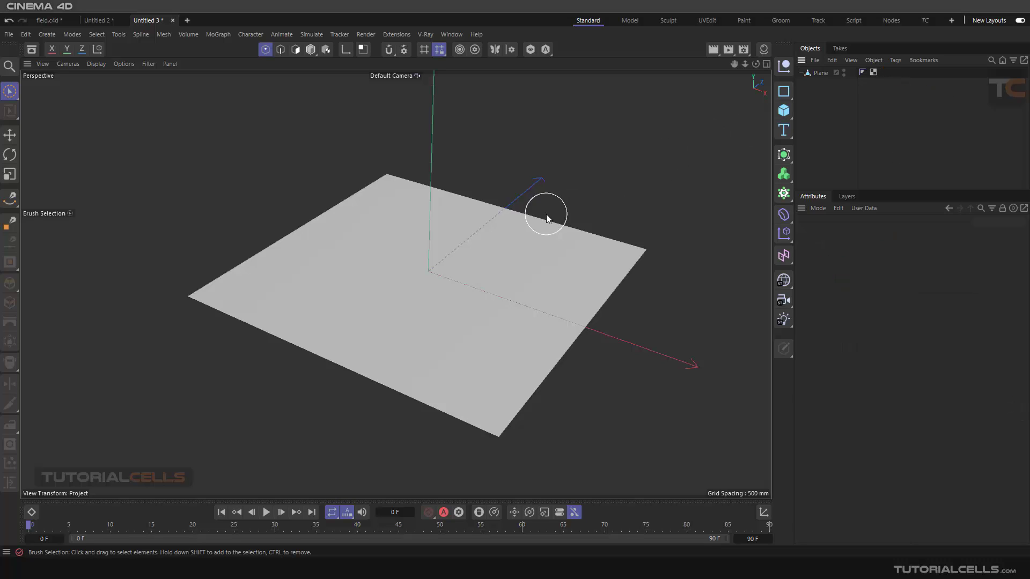
# - Paint a vertex map across the plane with the Paint Tool at 100% opacity, and enable Use Fields on its vertex map tag
pyautogui.click(118, 34)
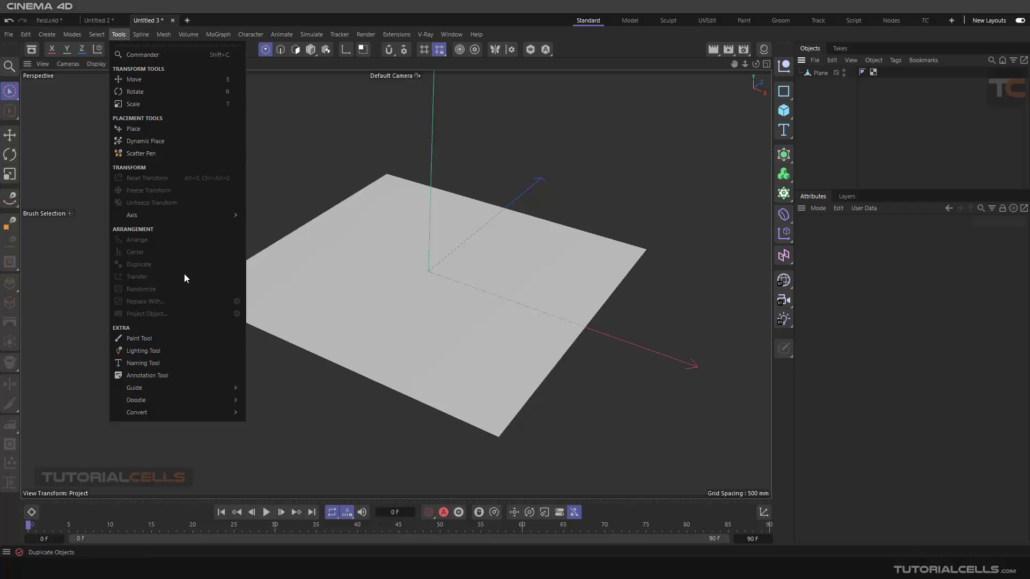
pyautogui.click(184, 338)
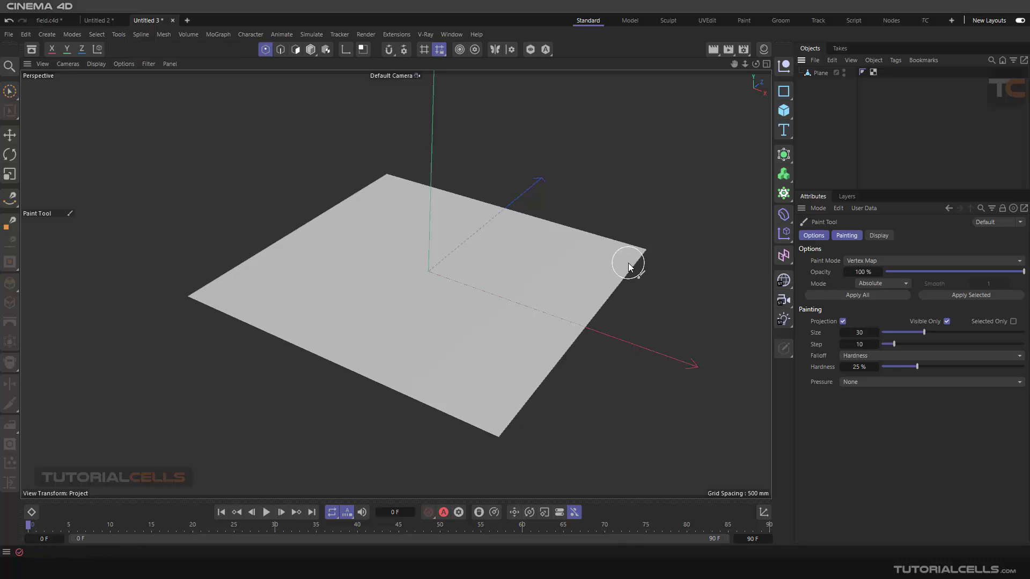
pyautogui.click(818, 73)
pyautogui.moveTo(585, 241)
pyautogui.mouseDown()
pyautogui.moveTo(521, 220)
pyautogui.moveTo(259, 280)
pyautogui.moveTo(415, 335)
pyautogui.moveTo(611, 370)
pyautogui.mouseUp()
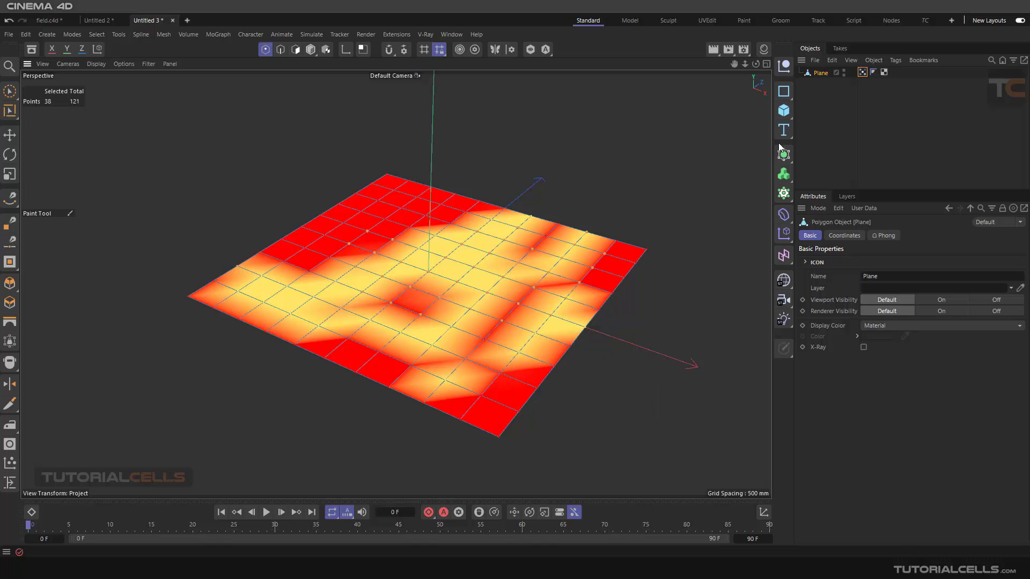
pyautogui.click(863, 74)
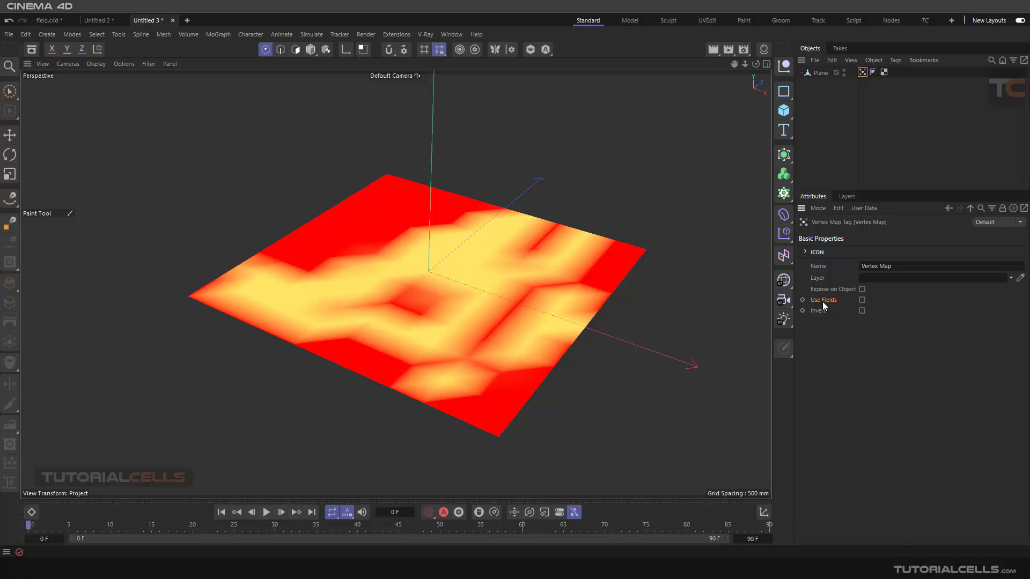
pyautogui.click(861, 301)
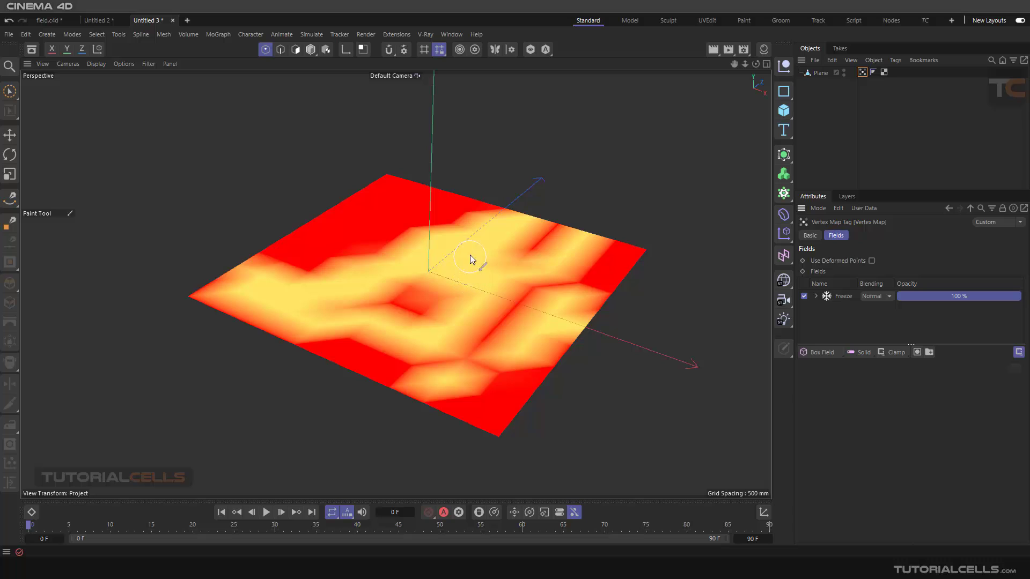
# - Return to the field.c4d scene and examine the Linear Field's available field types and the Plain effector's field list
pyautogui.click(62, 22)
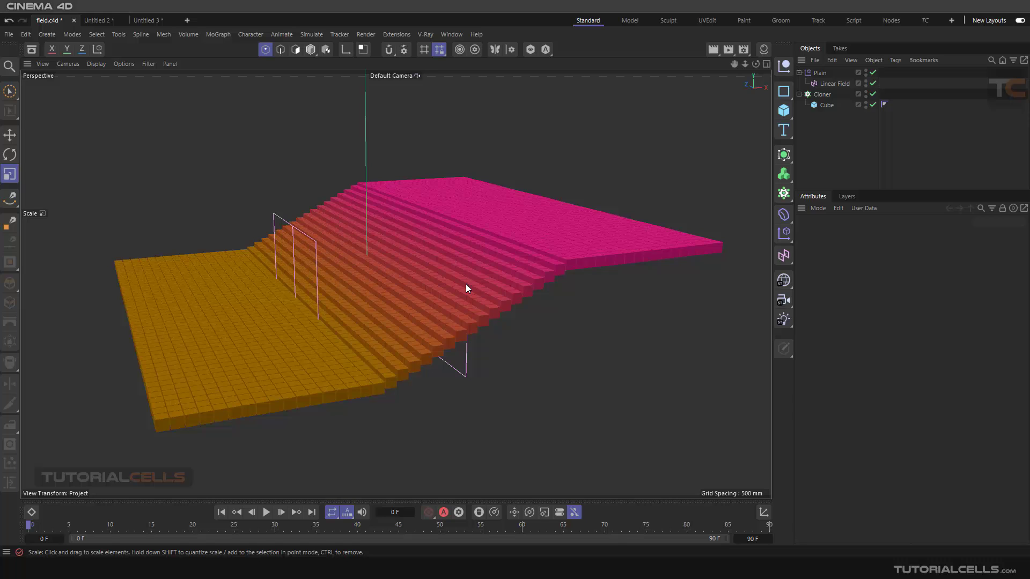
pyautogui.keyDown('alt'); pyautogui.moveTo(453, 294); pyautogui.dragTo(472, 312); pyautogui.keyUp('alt')
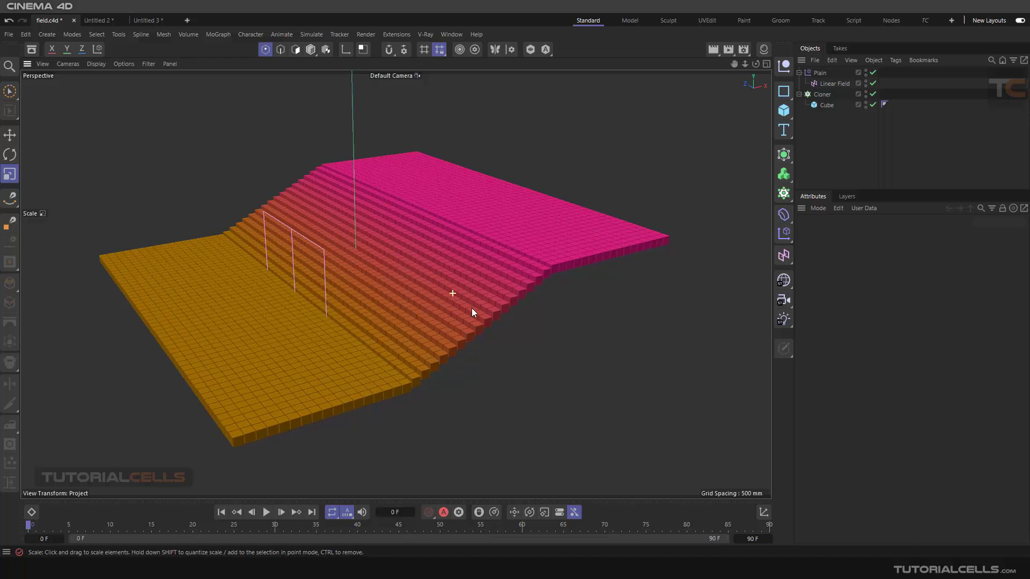
pyautogui.click(829, 88)
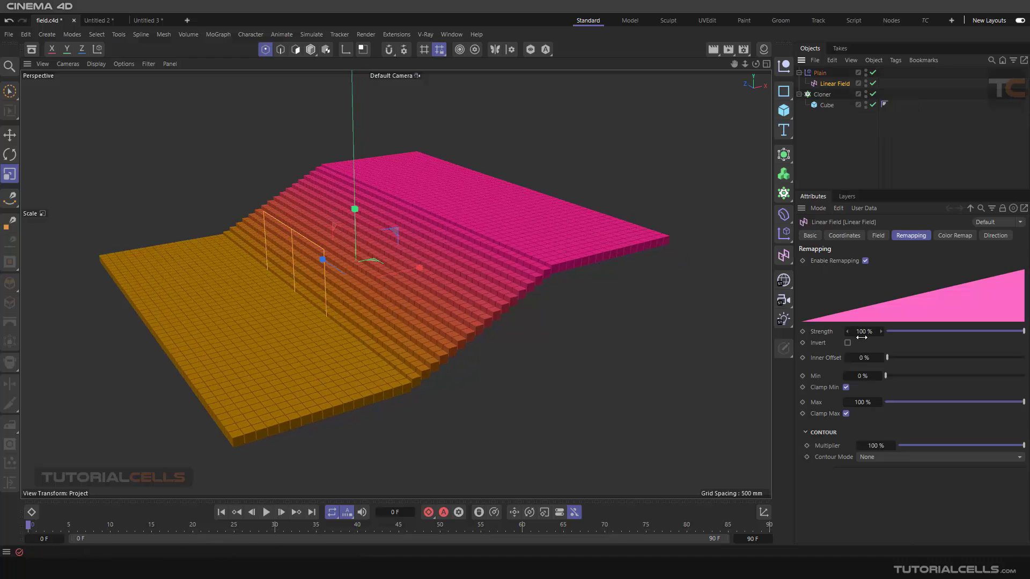
pyautogui.click(874, 238)
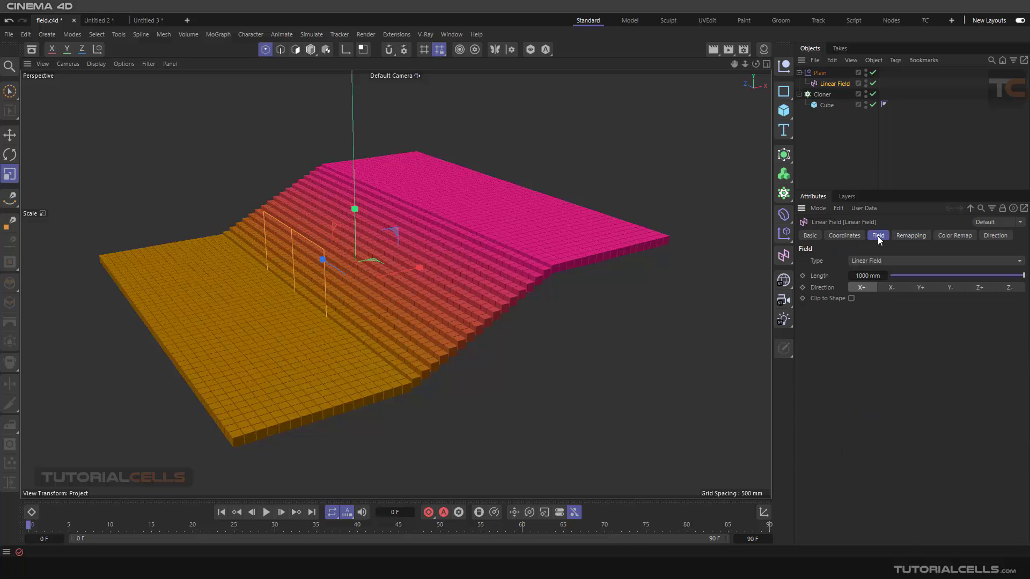
pyautogui.click(902, 261)
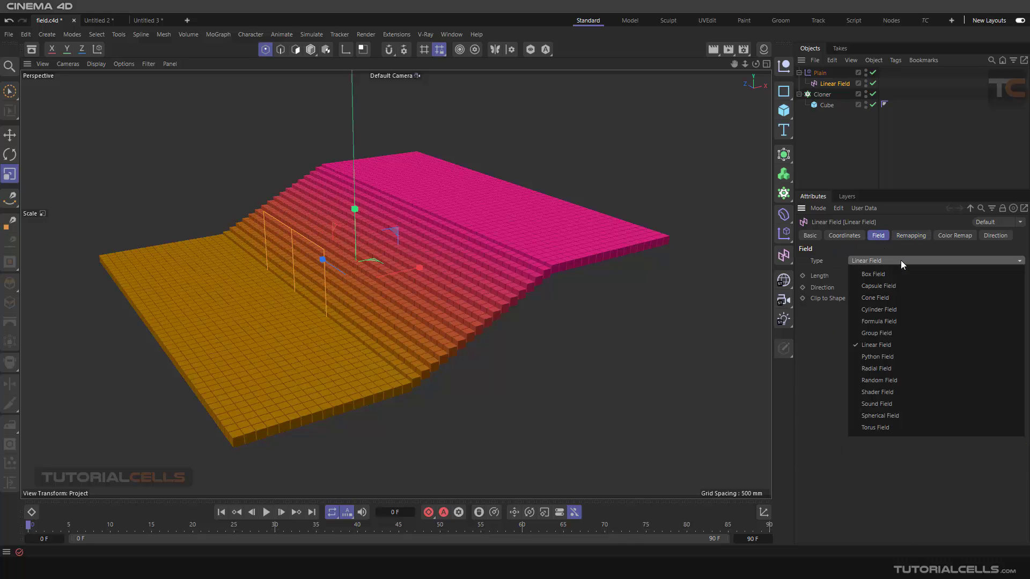
pyautogui.click(899, 262)
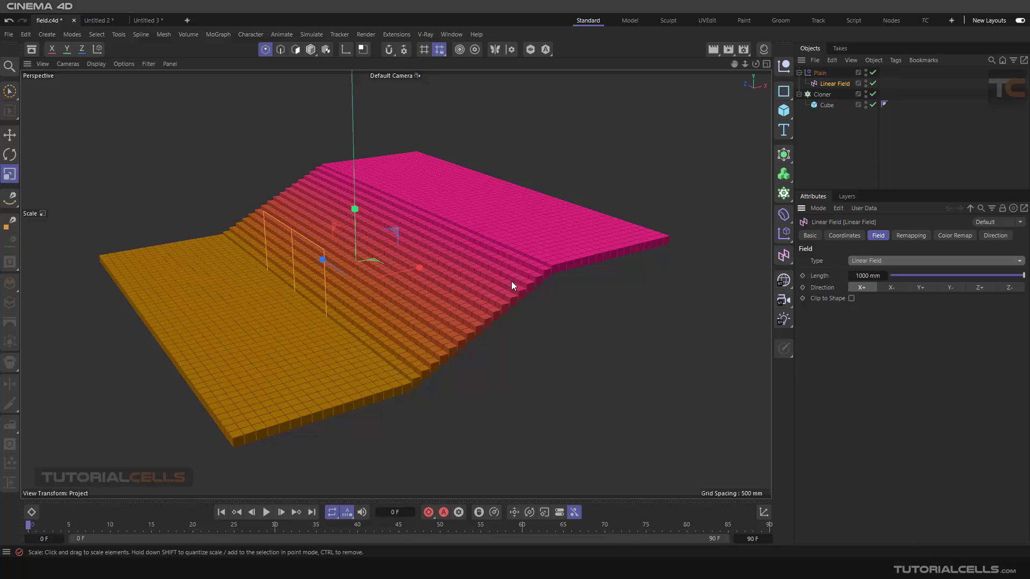
pyautogui.moveTo(510, 281)
pyautogui.keyDown('alt'); pyautogui.mouseDown()
pyautogui.moveTo(488, 275)
pyautogui.moveTo(499, 278)
pyautogui.mouseUp(); pyautogui.keyUp('alt')
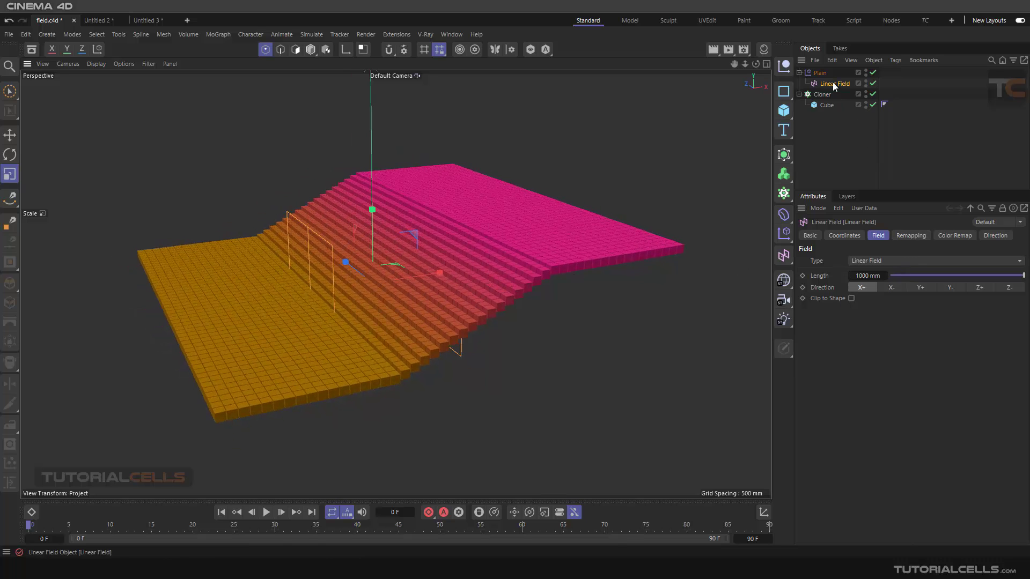
pyautogui.click(820, 73)
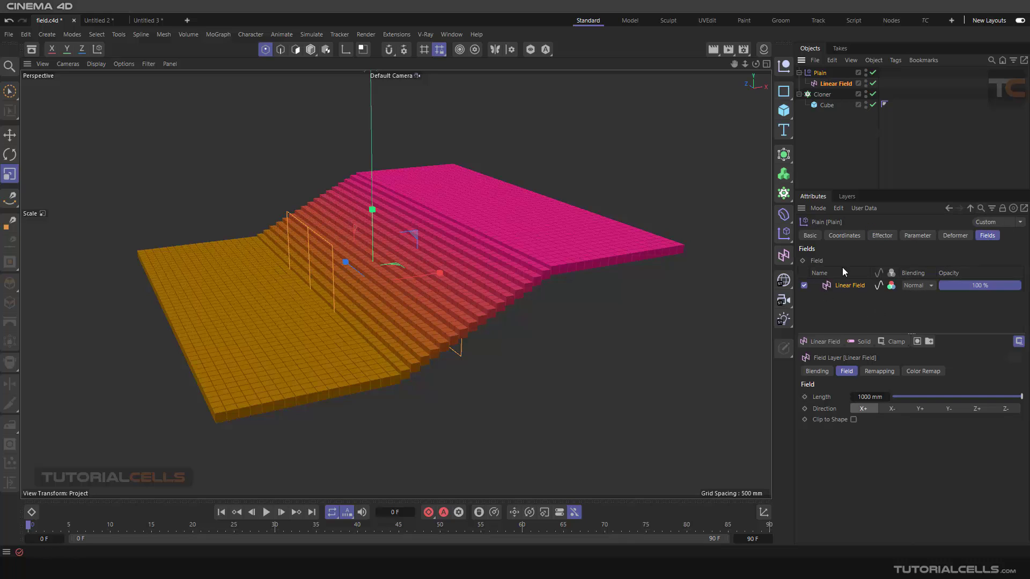